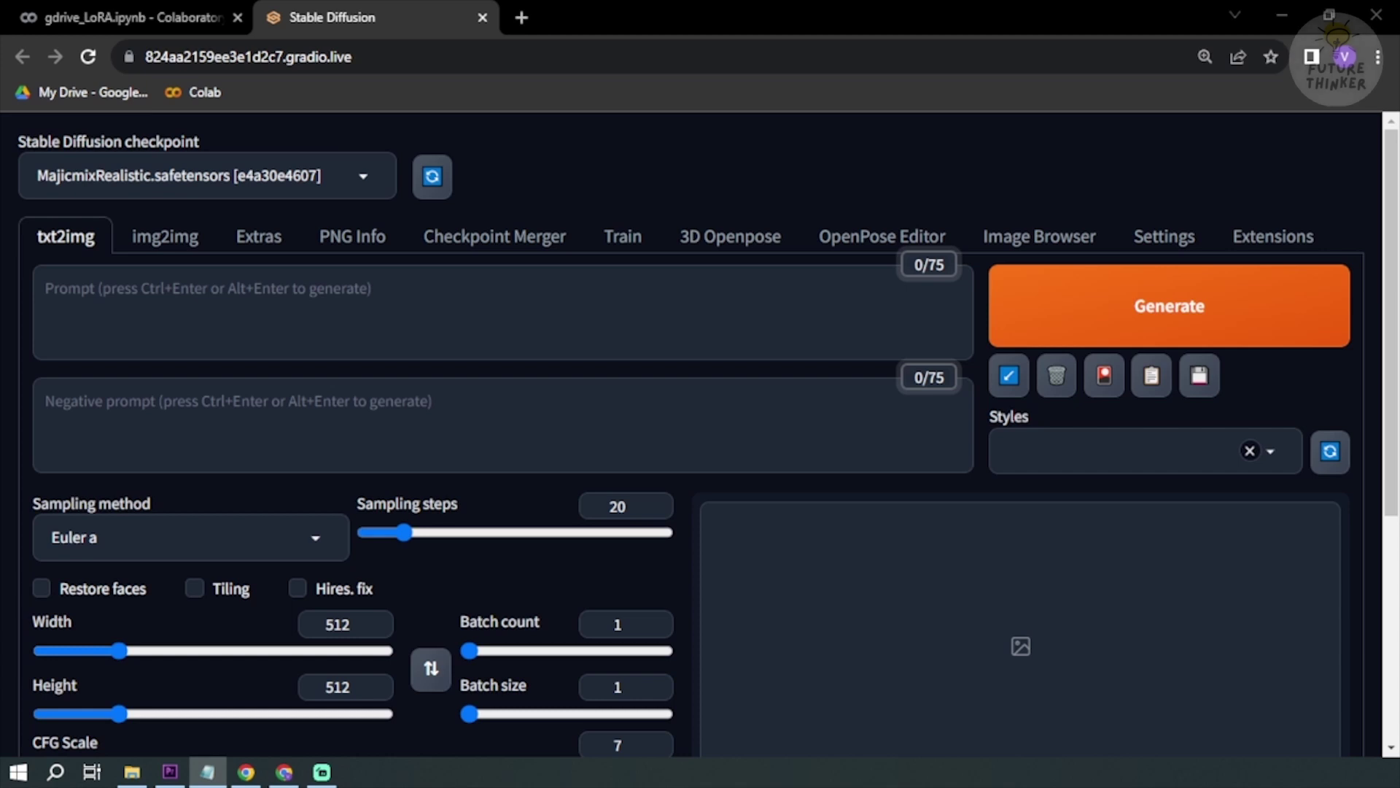
Step: Keep MajicmixRealistic as the Stable Diffusion model checkpoint
left_click(206, 328)
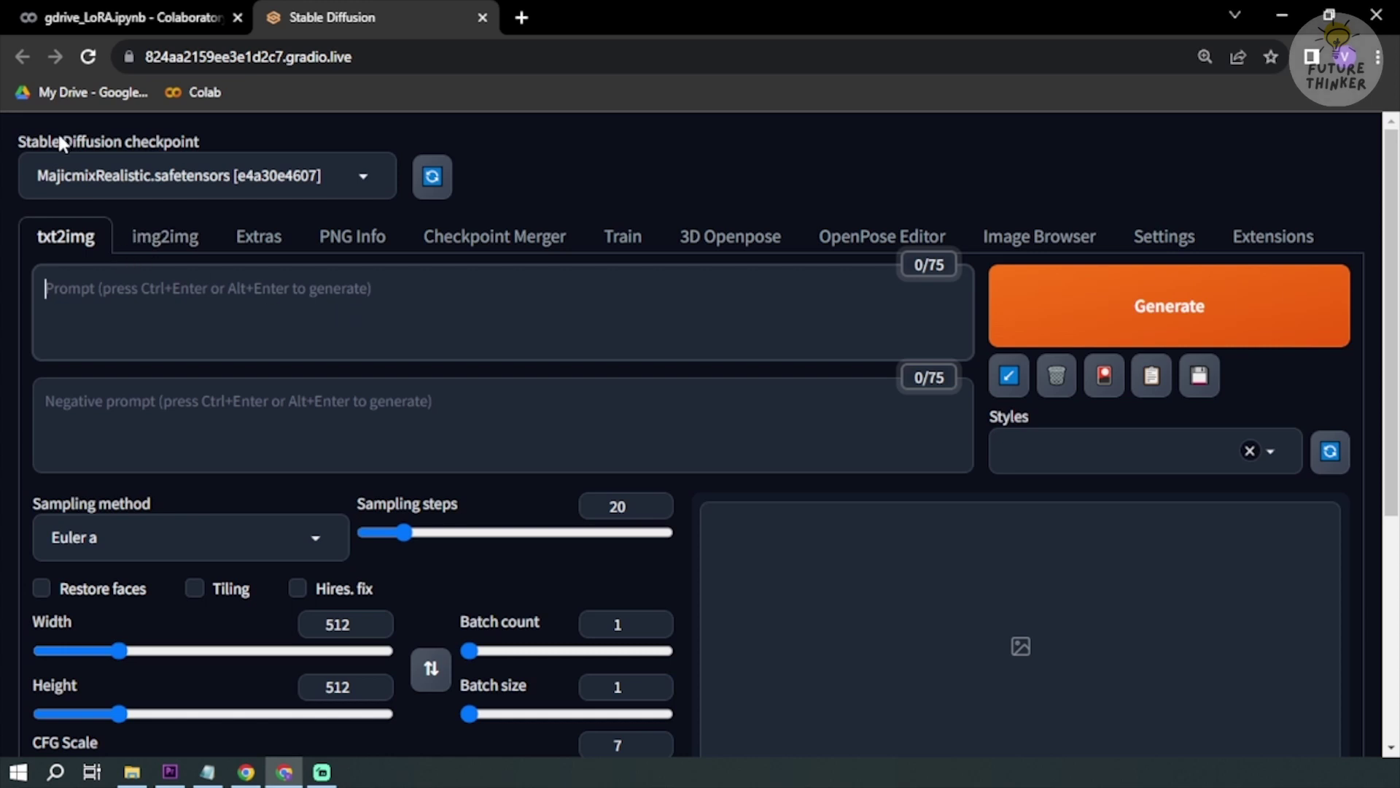
left_click(149, 180)
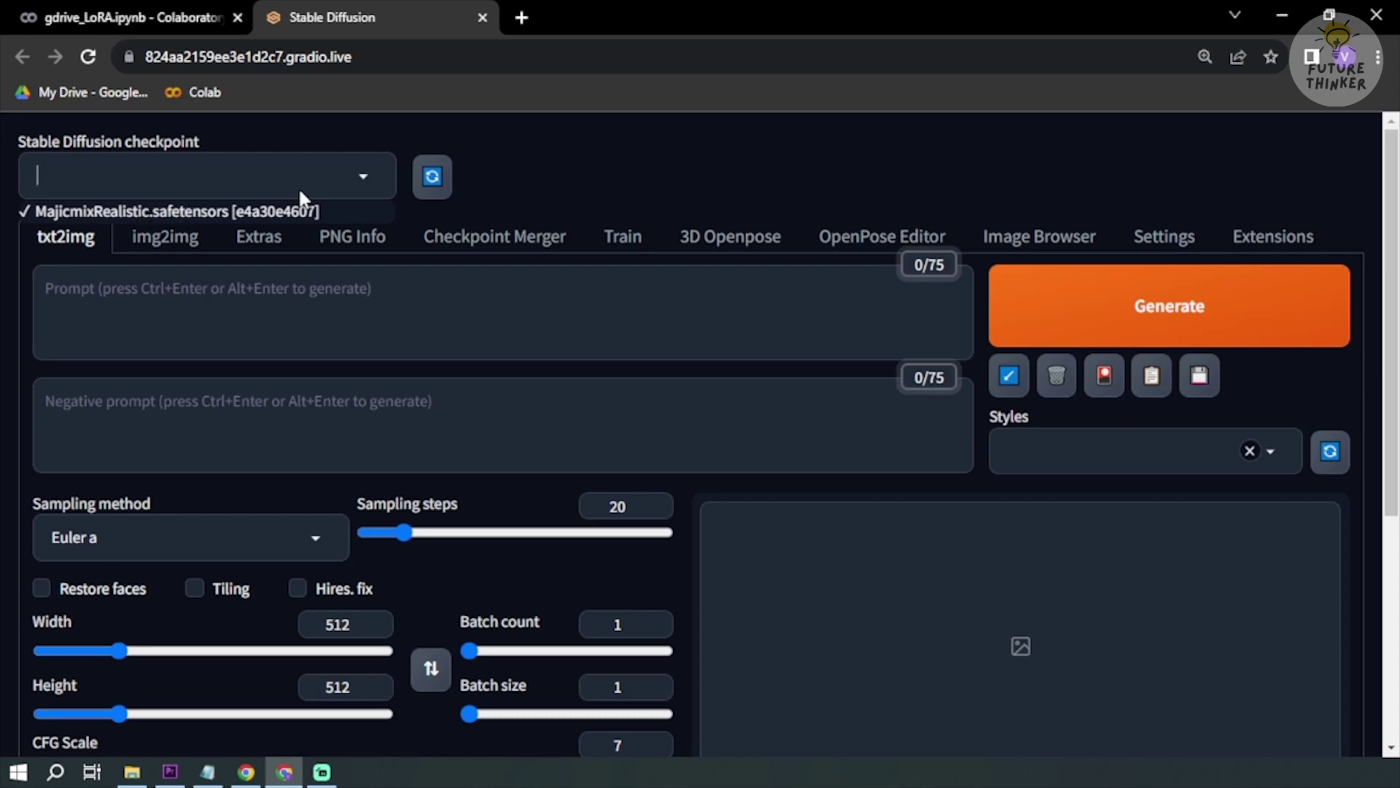
left_click(299, 210)
scroll(388, 527, "down", 5)
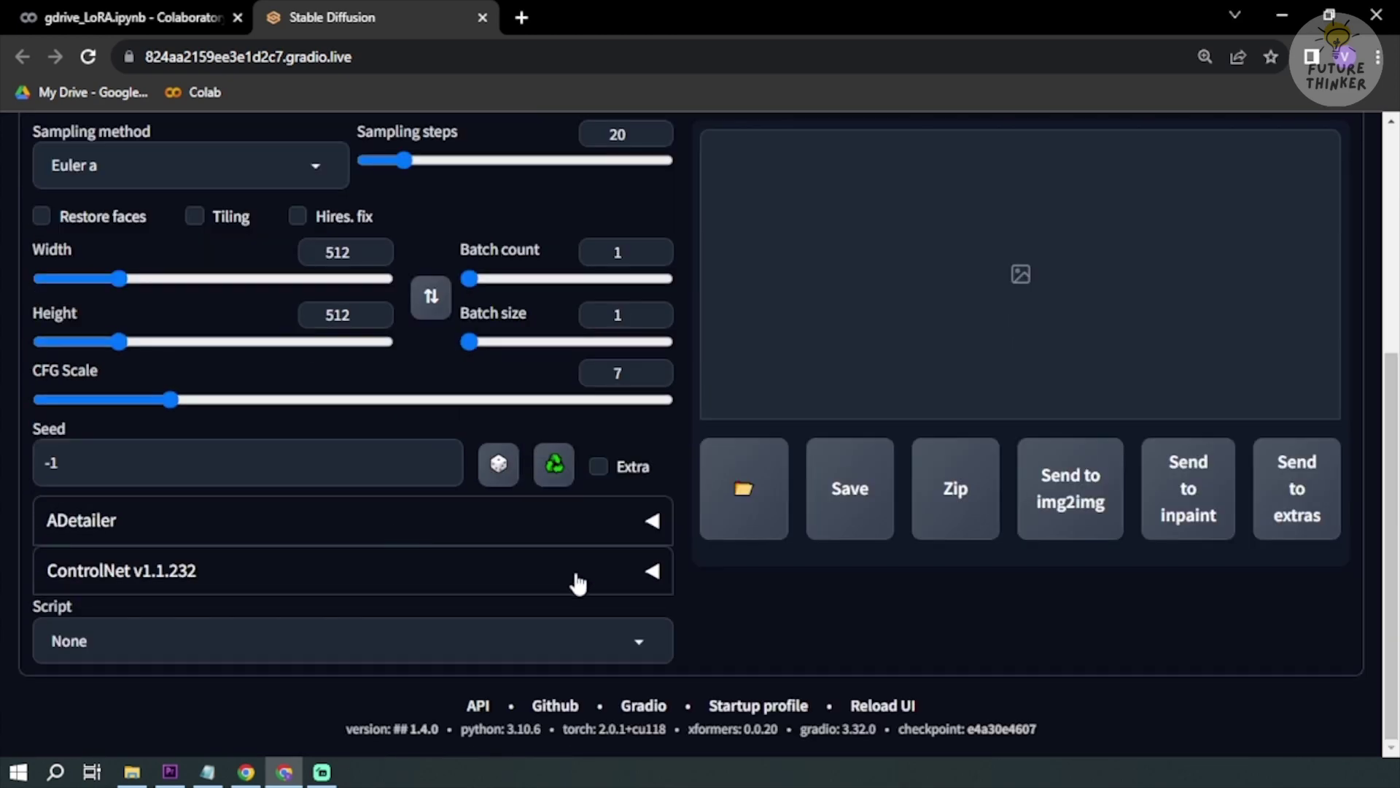
Step: Expand ControlNet and set Unit 0 to the Depth control type with depth_midas
left_click(652, 571)
scroll(263, 581, "down", 8)
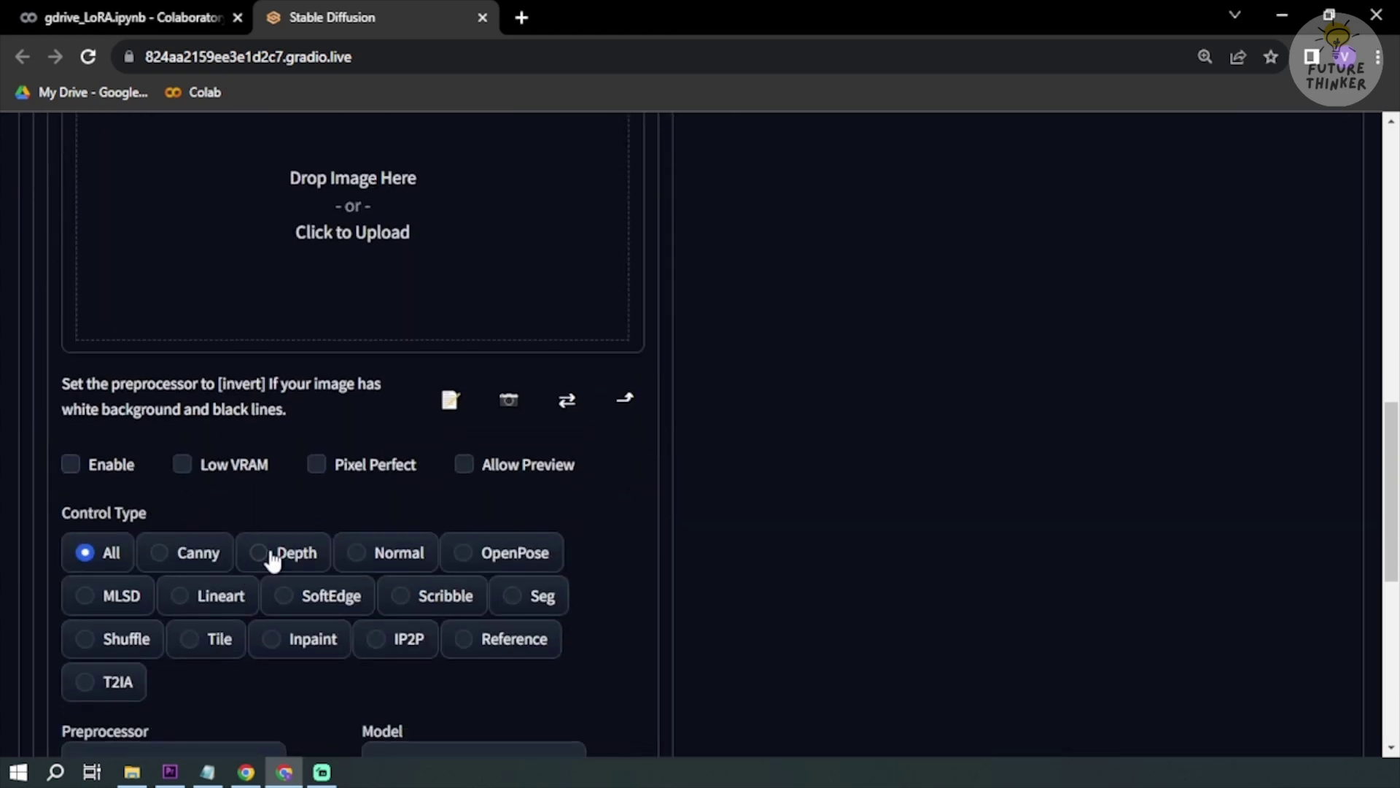
scroll(264, 553, "down", 3)
left_click(261, 349)
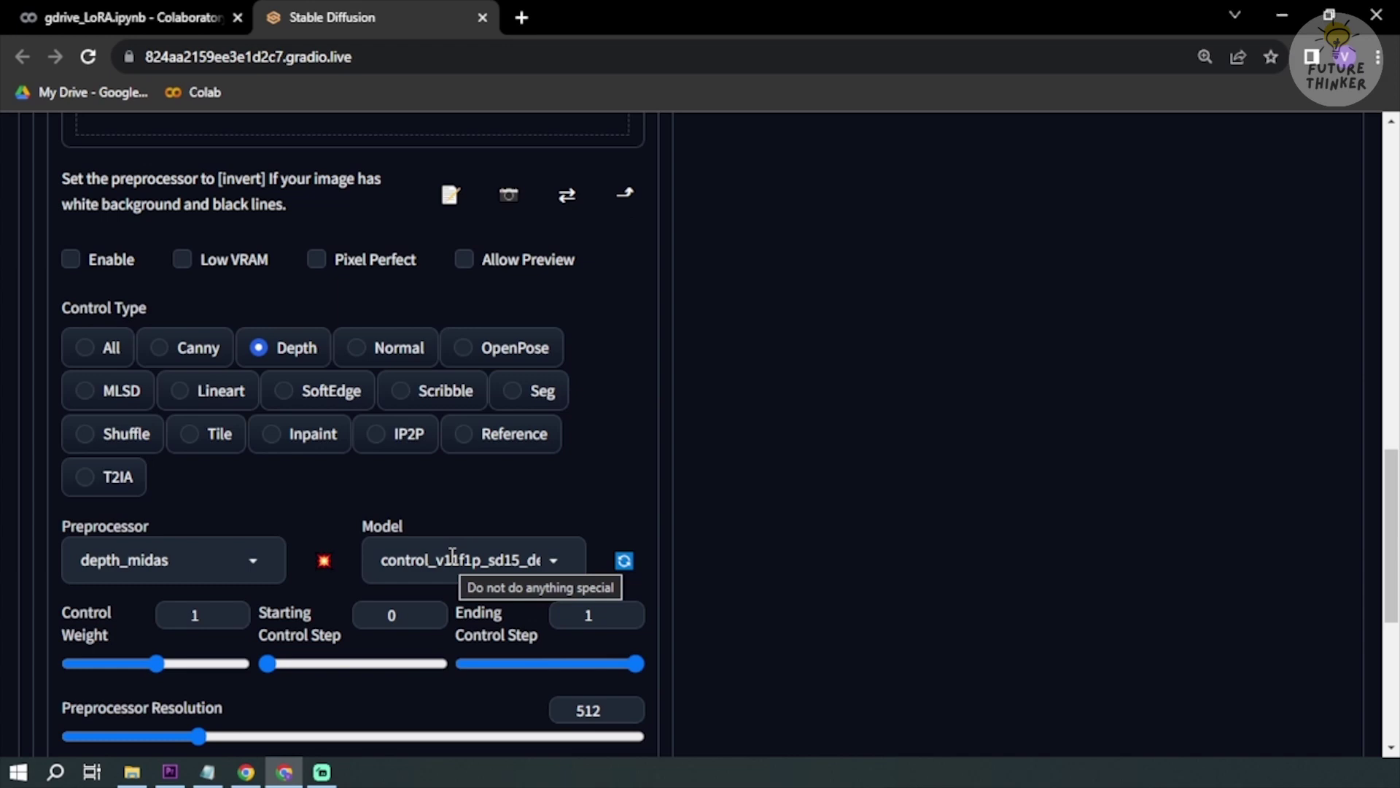
scroll(461, 552, "up", 15)
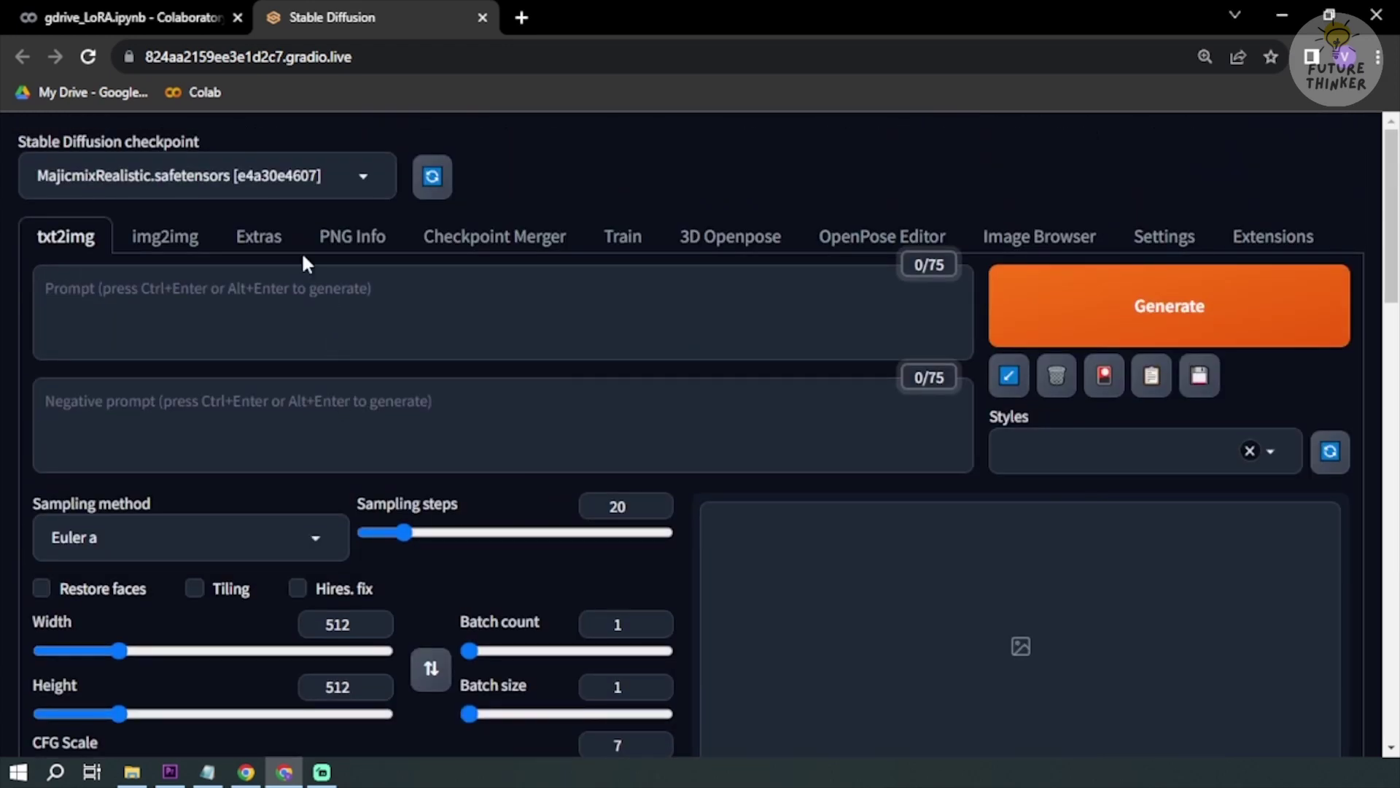
Step: Switch to img2img Inpaint and load the bride-with-bouquet photo onto the canvas
left_click(195, 255)
scroll(316, 396, "down", 1)
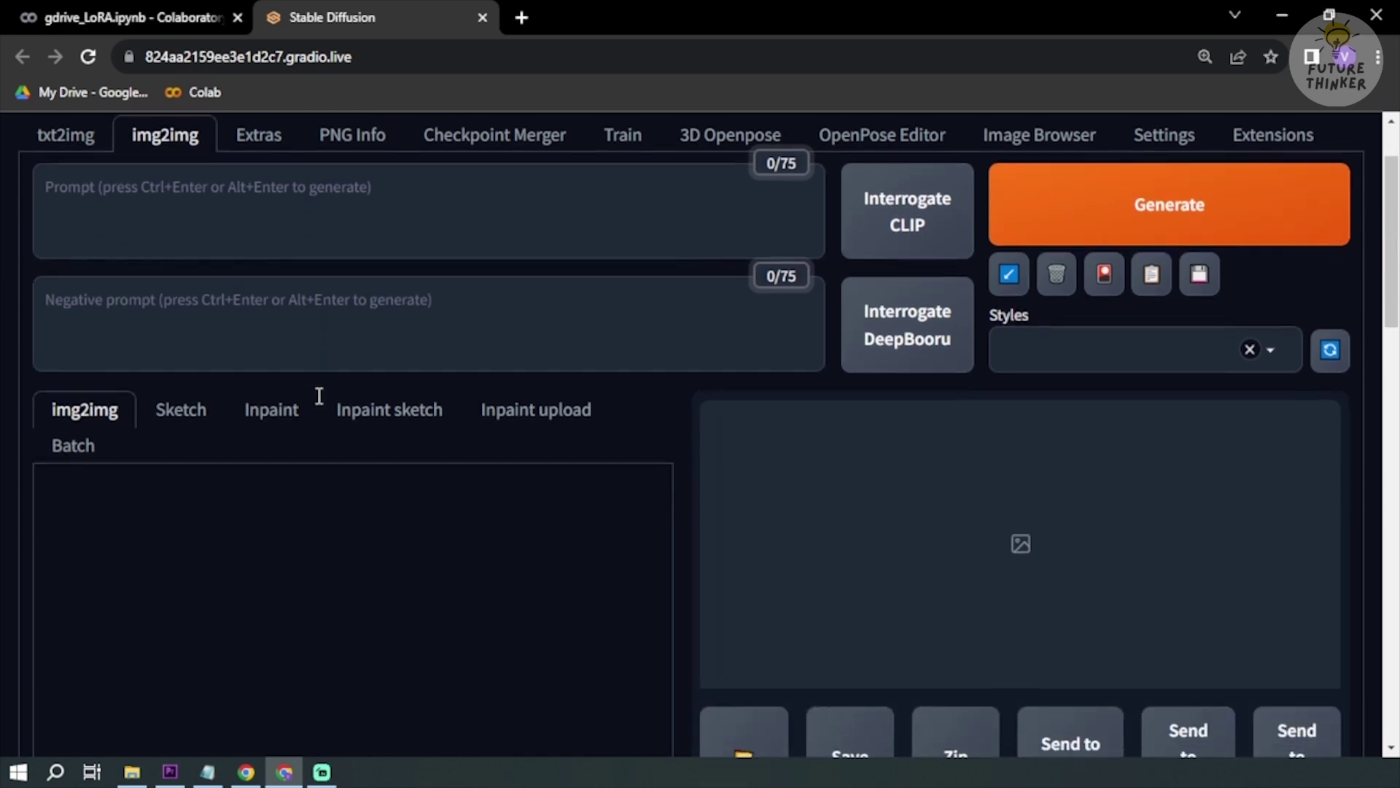
left_click(287, 408)
scroll(286, 412, "down", 4)
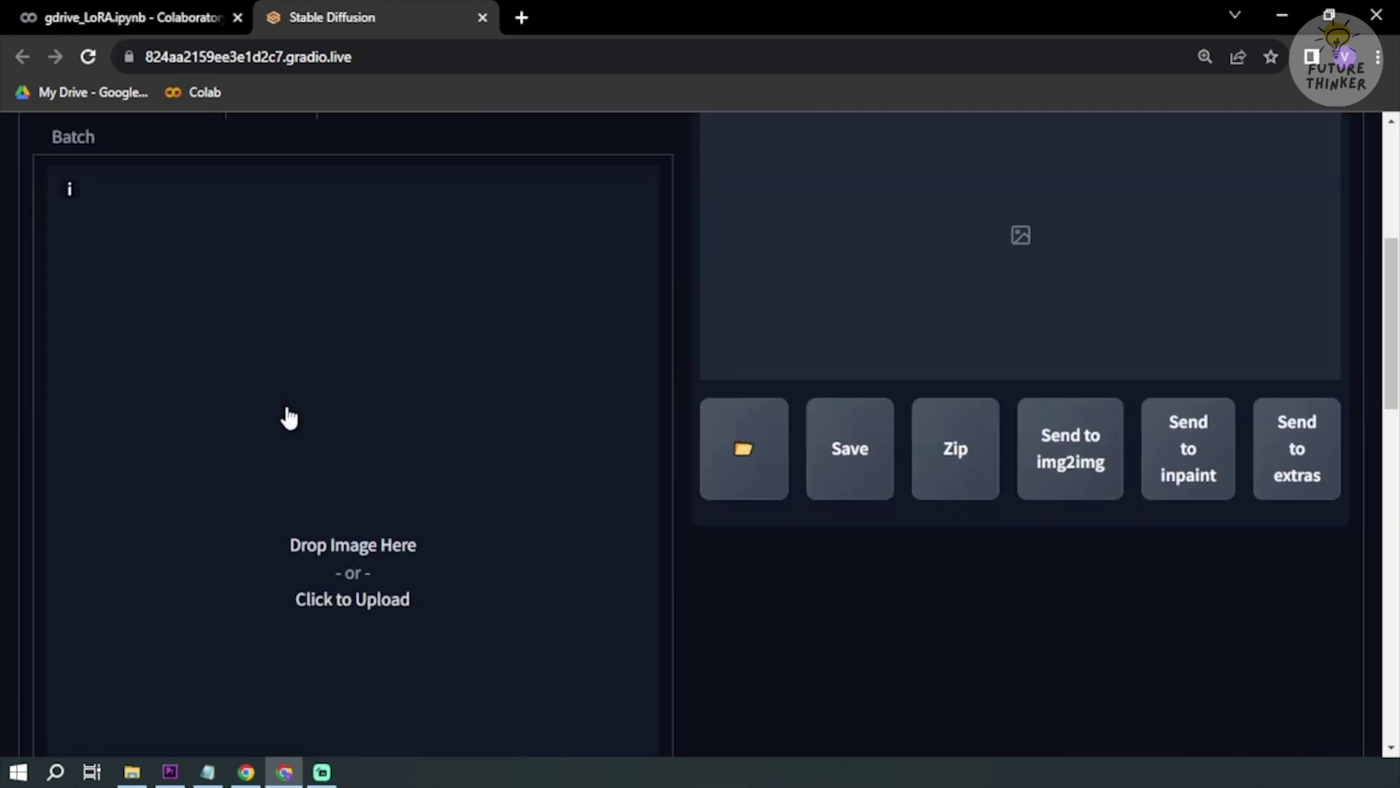
left_click(339, 515)
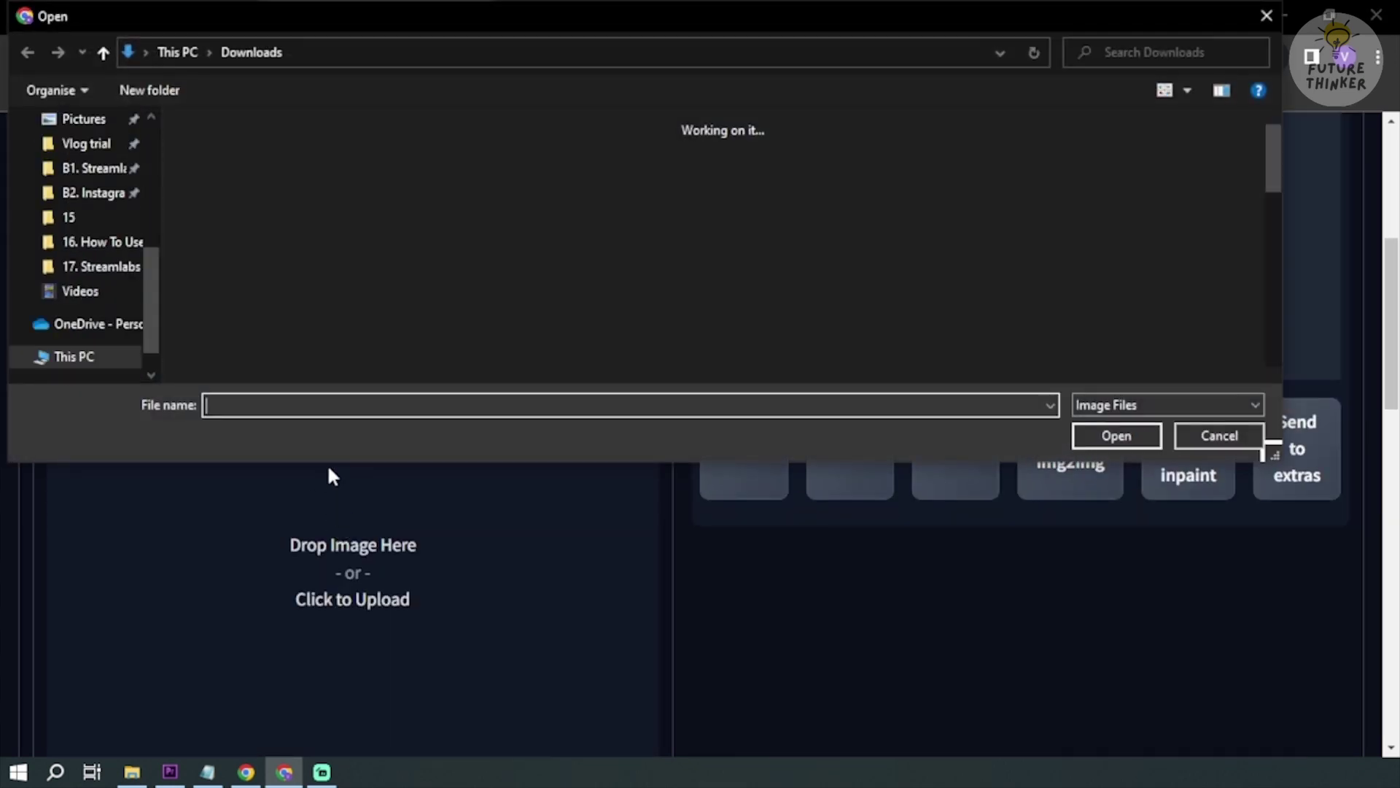
scroll(305, 308, "down", 5)
scroll(299, 305, "down", 5)
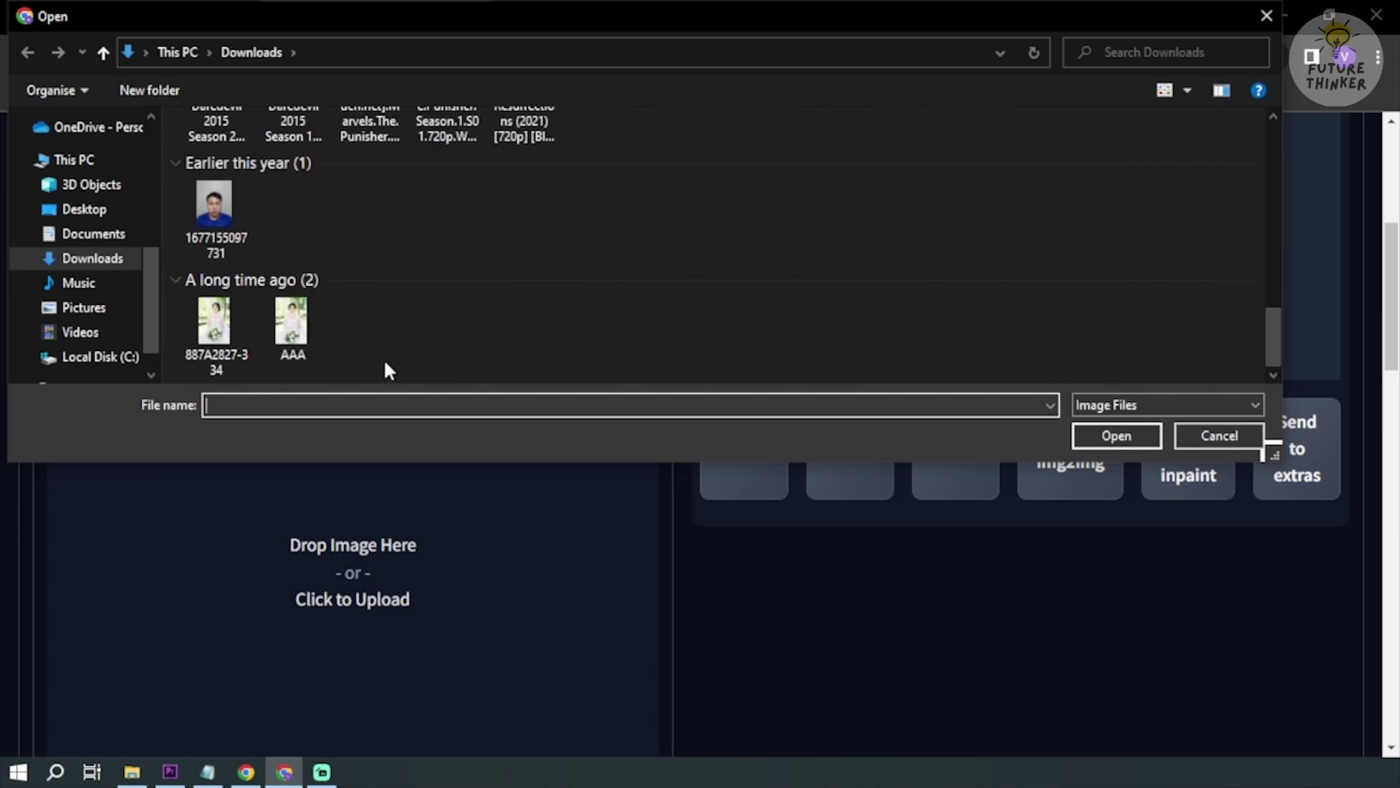
double_click(212, 332)
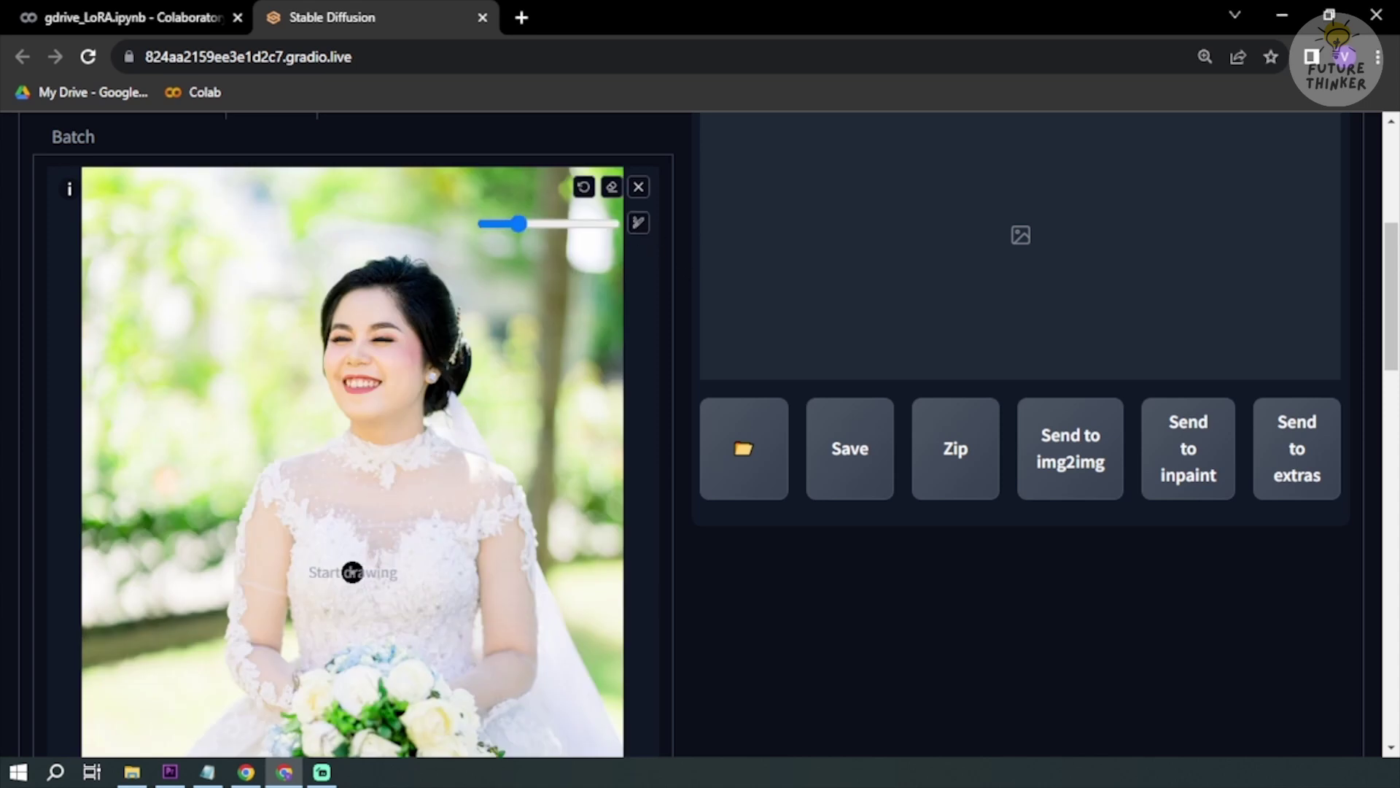
Step: Adjust the page zoom and make the inpaint mask brush smaller
key("ctrl+minus")
key("ctrl+minus")
key("ctrl+minus")
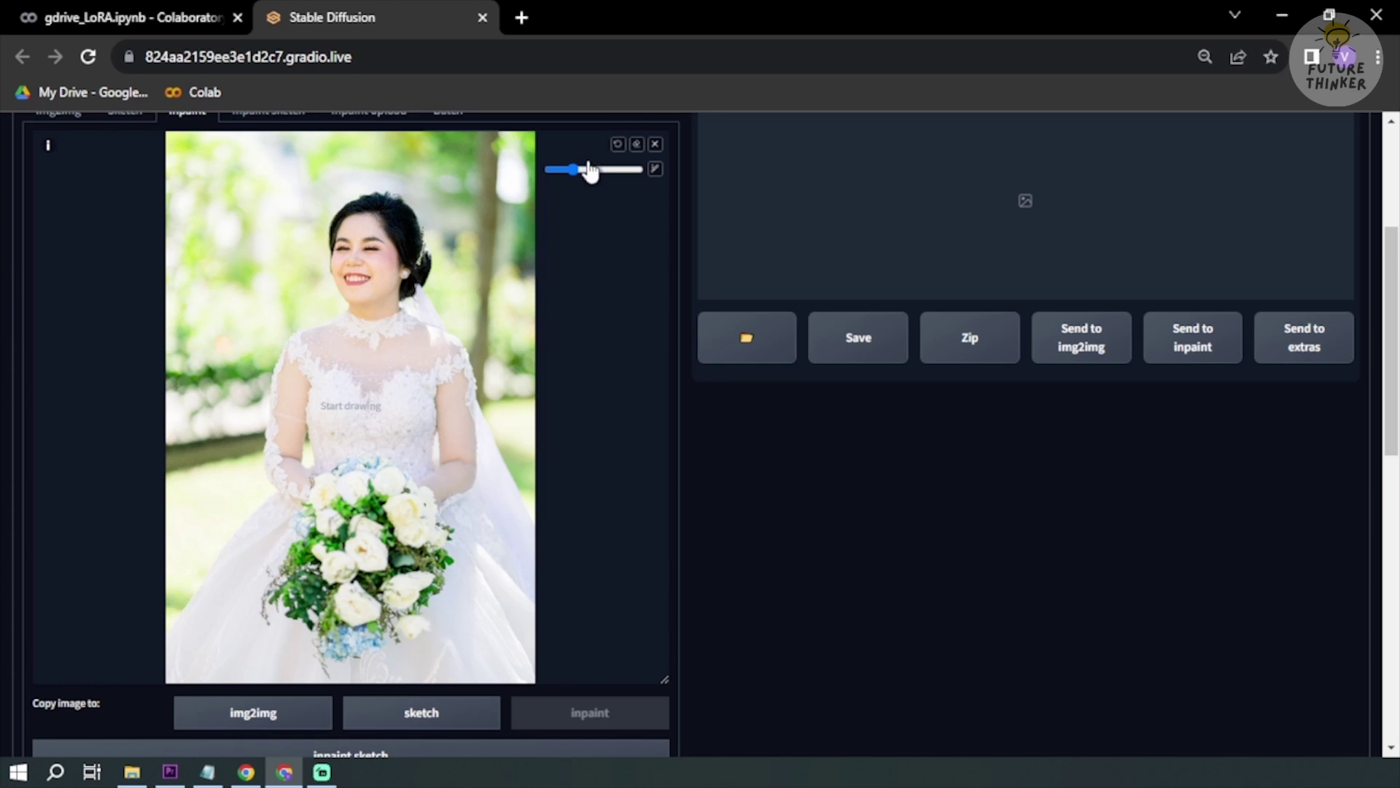
key("ctrl+plus")
key("ctrl+plus")
key("ctrl+plus")
key("ctrl+plus")
key("ctrl+plus")
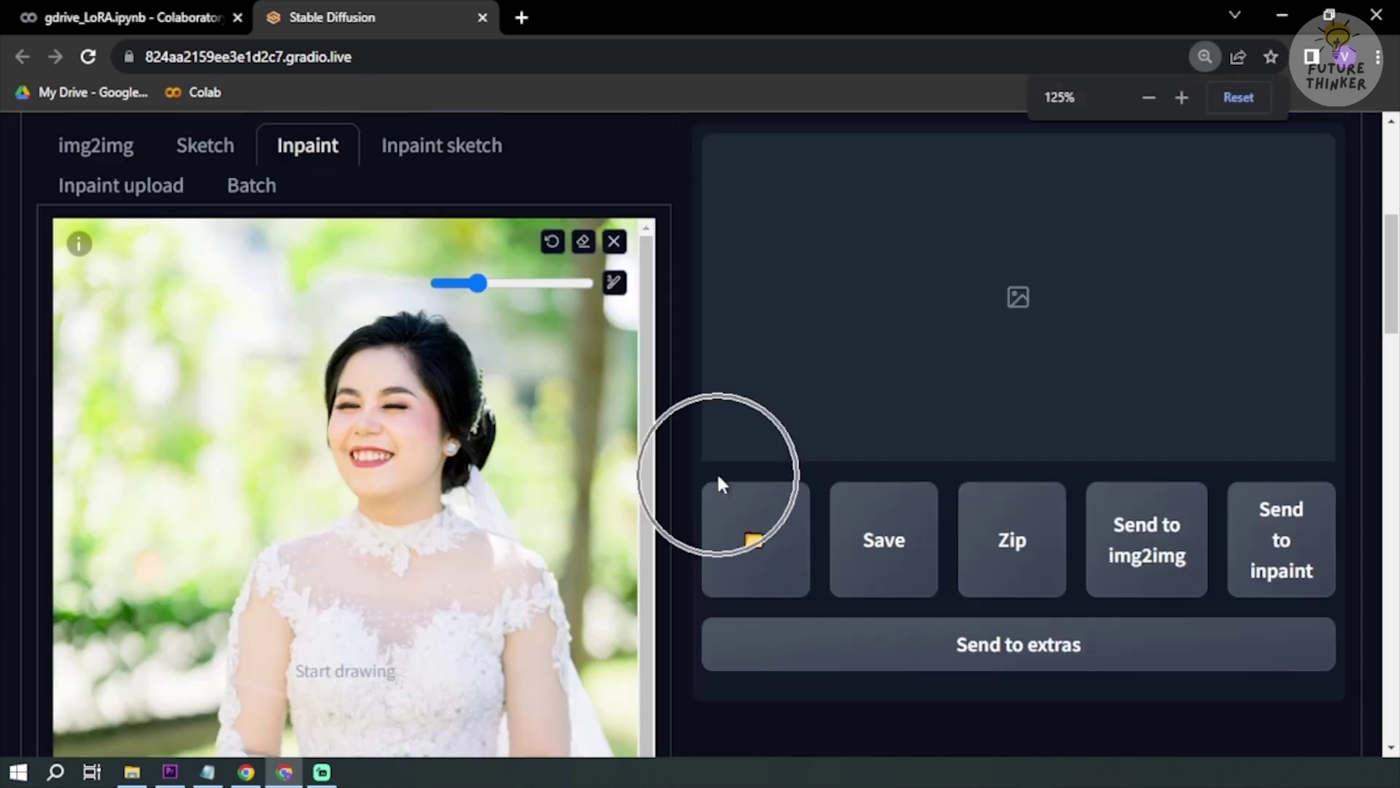
left_click_drag(477, 275, 460, 275)
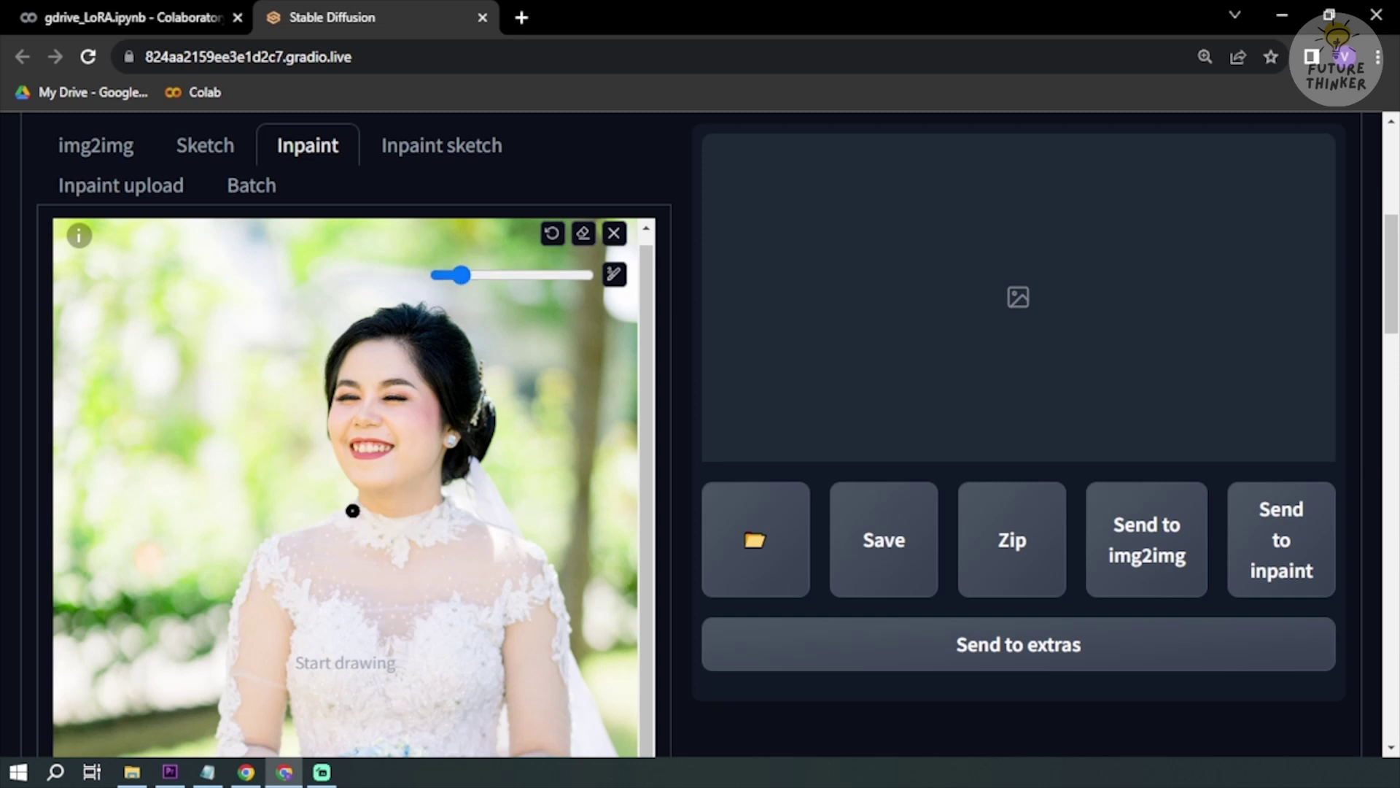
Step: Paint the mask over the bride's dress from the neckline down, leaving her face unmasked
left_click_drag(353, 510, 470, 512)
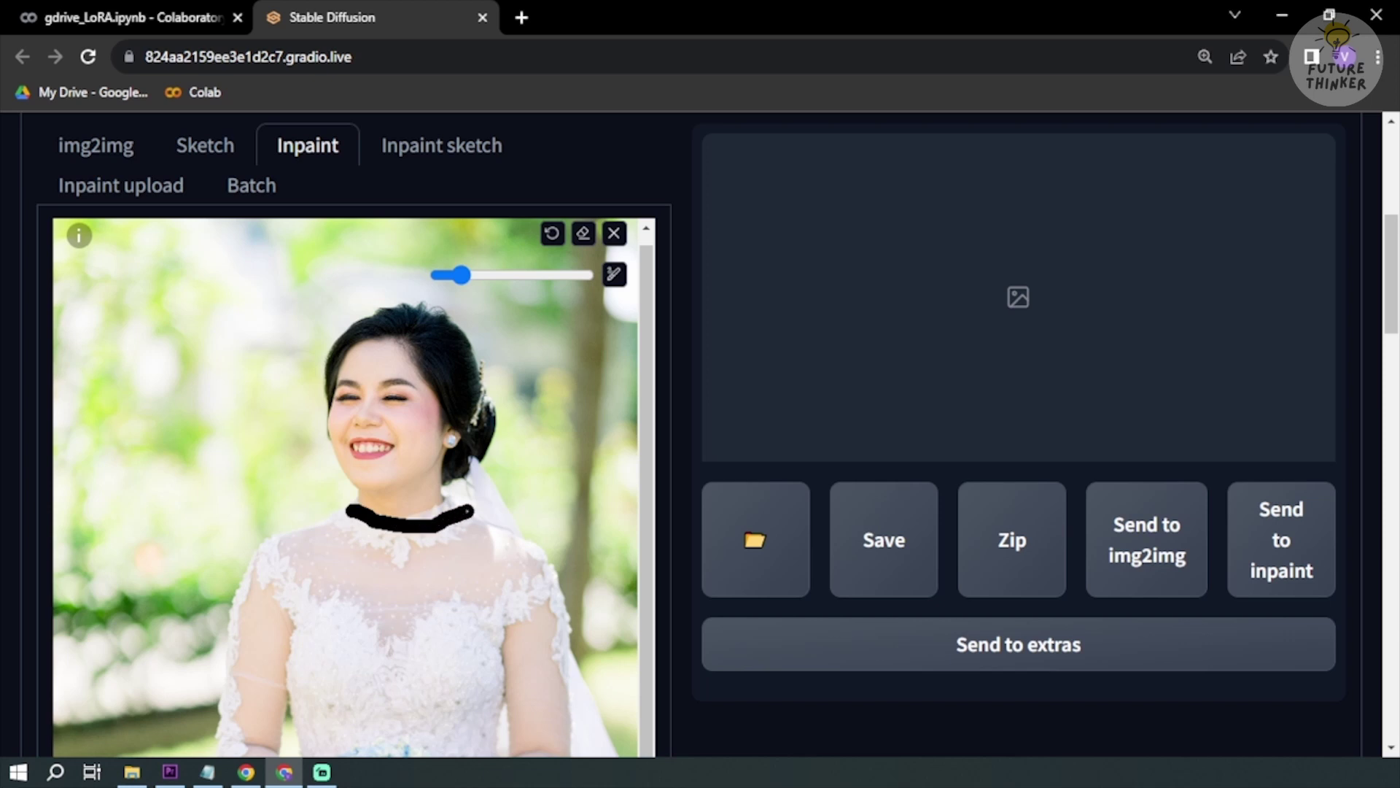
mouse_move(350, 514)
left_mouse_down()
mouse_move(313, 538)
mouse_move(264, 471)
mouse_move(153, 602)
mouse_move(69, 611)
left_mouse_up()
scroll(264, 471, "down", 5)
left_click_drag(171, 454, 111, 536)
key("ctrl+minus")
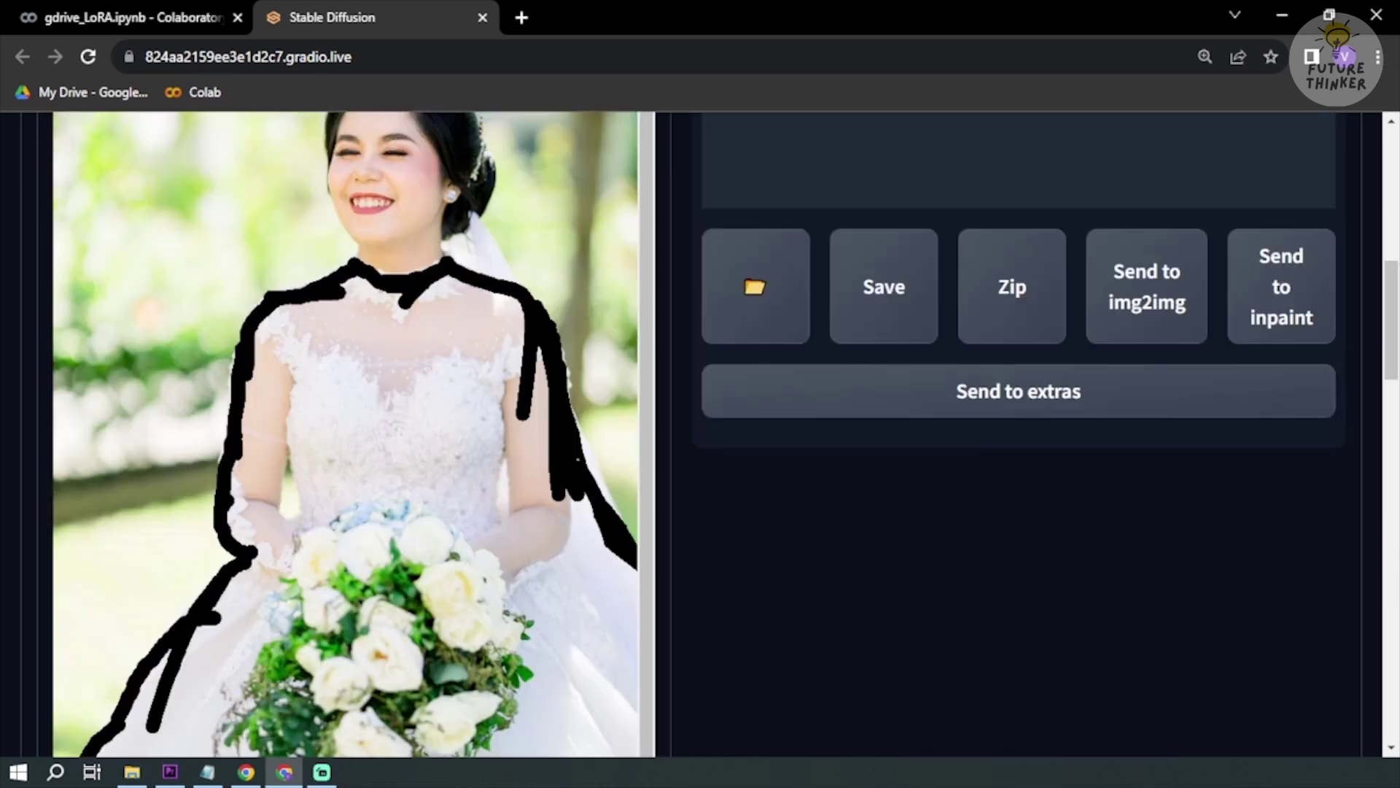
left_click_drag(577, 431, 636, 573)
key("ctrl+minus")
mouse_move(318, 315)
left_mouse_down()
mouse_move(319, 449)
mouse_move(205, 627)
mouse_move(520, 590)
mouse_move(519, 495)
mouse_move(303, 517)
mouse_move(277, 620)
left_mouse_up()
scroll(277, 619, "up", 2)
left_click_drag(628, 229, 567, 229)
left_click_drag(430, 376, 405, 362)
key("ctrl+minus")
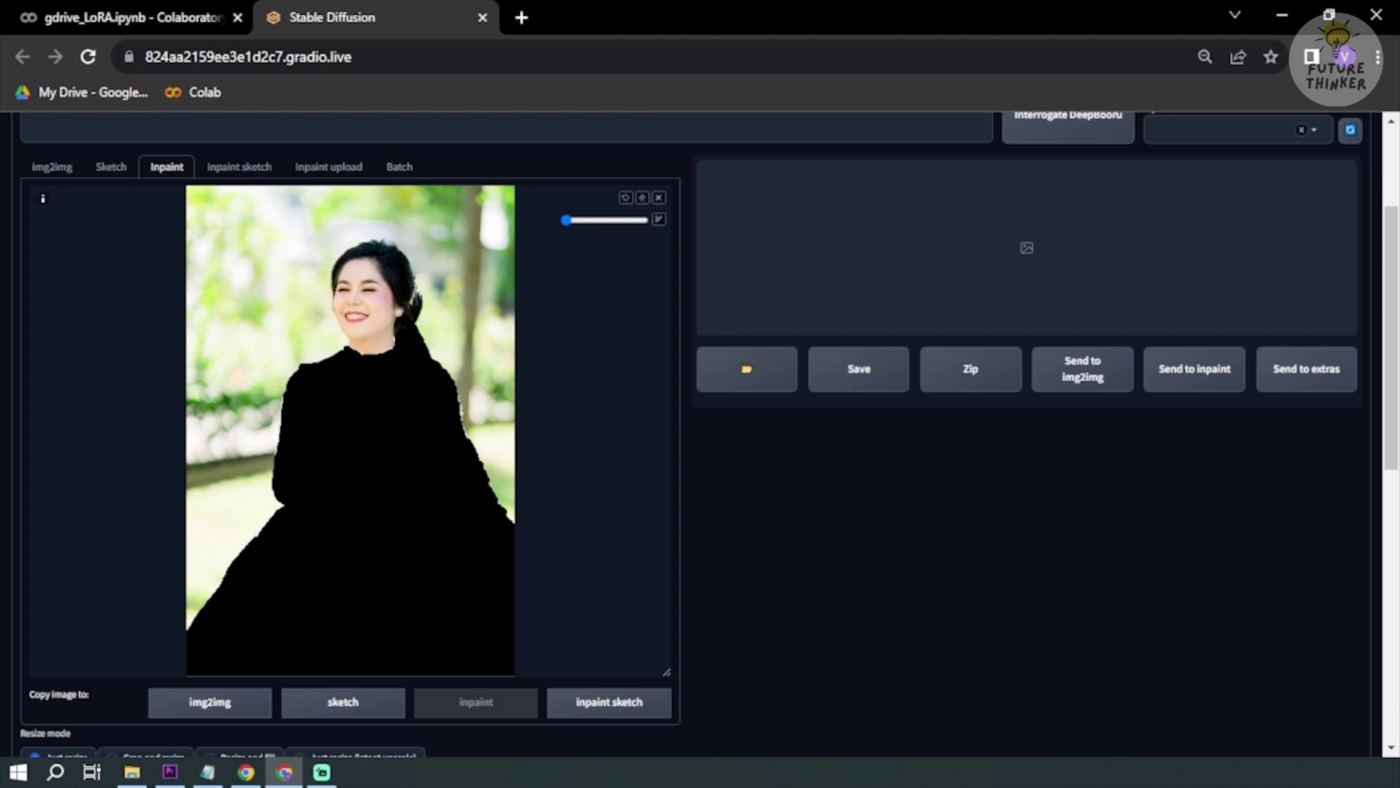
Step: Review the inpaint settings: Just resize, mask blur 4, original content, Euler a, 20 steps
scroll(470, 432, "down", 6)
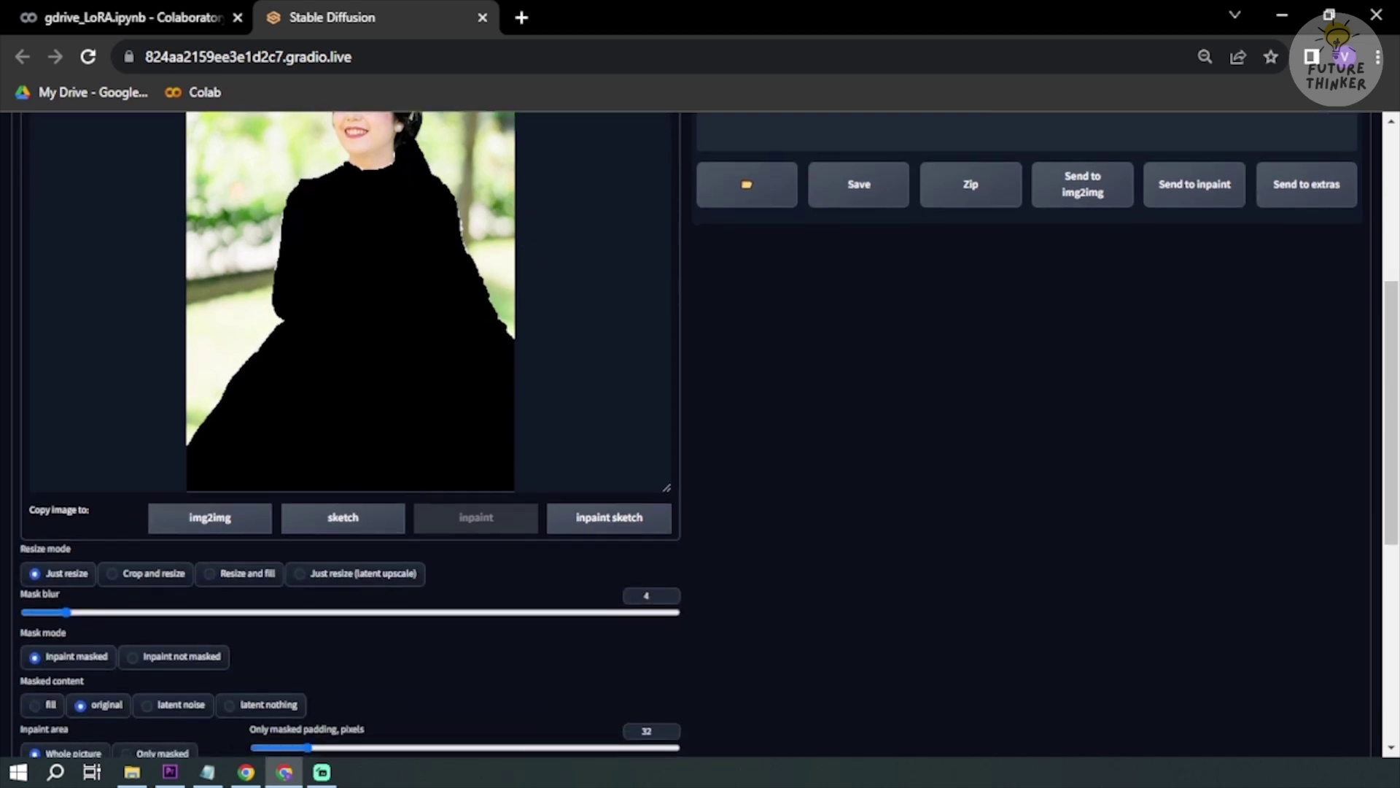
scroll(471, 437, "down", 2)
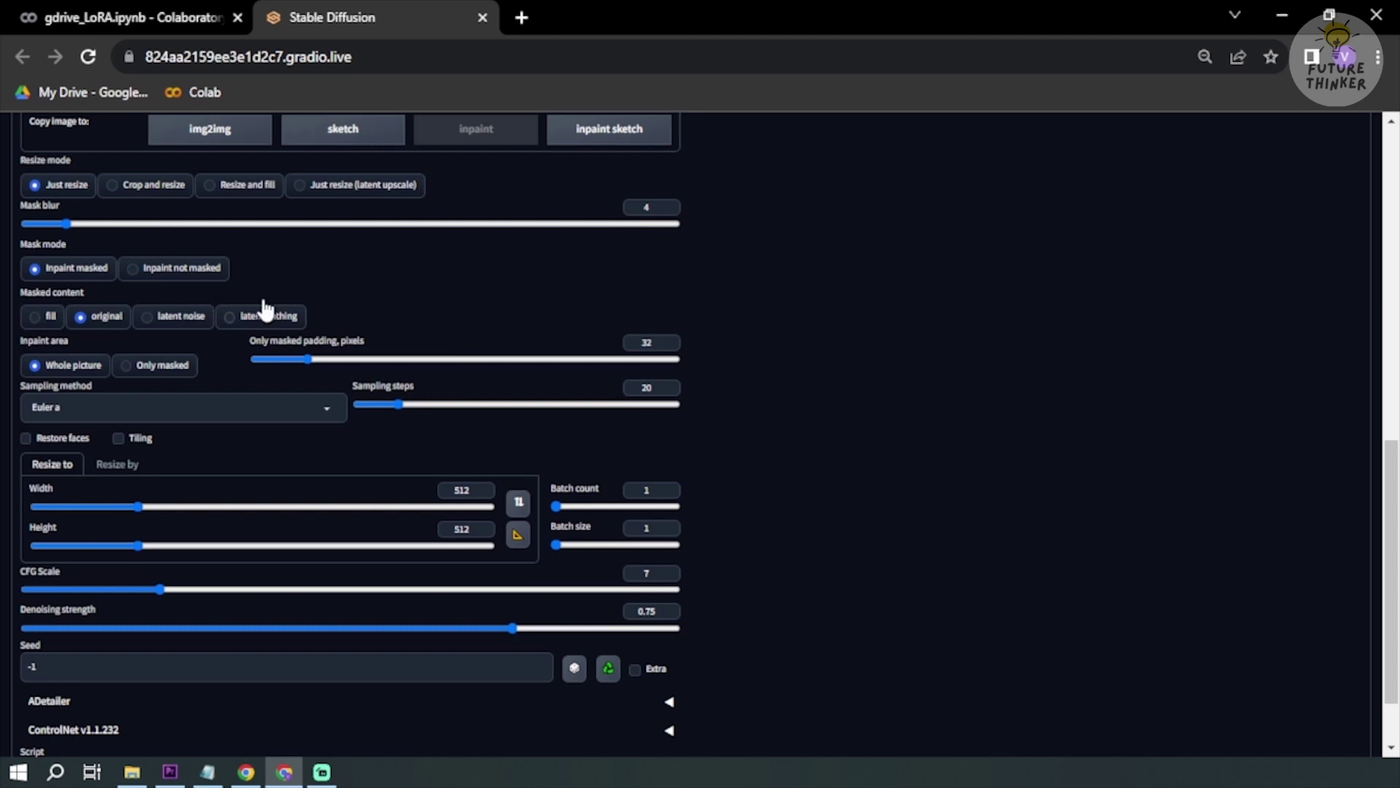
key("ctrl+plus")
key("ctrl+plus")
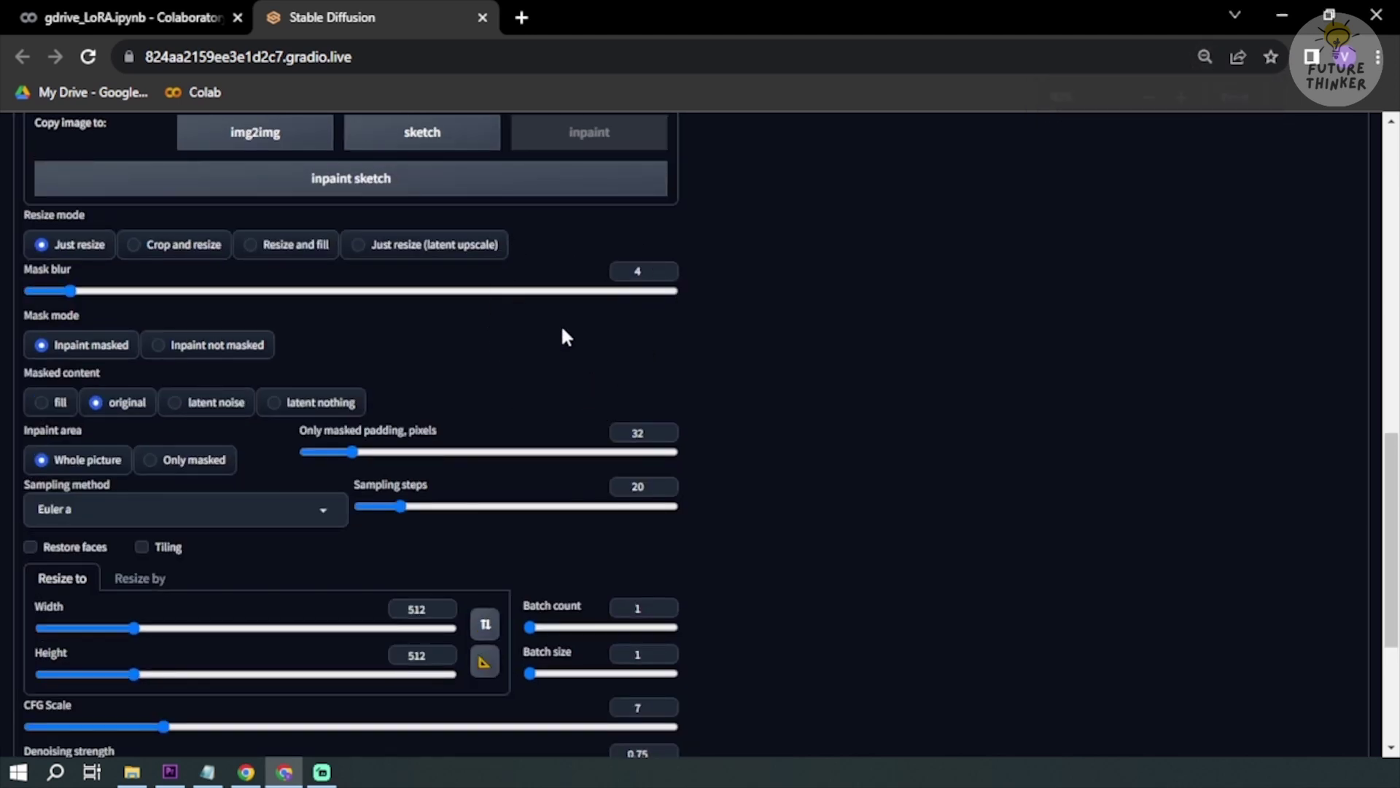
key("ctrl+plus")
key("ctrl+plus")
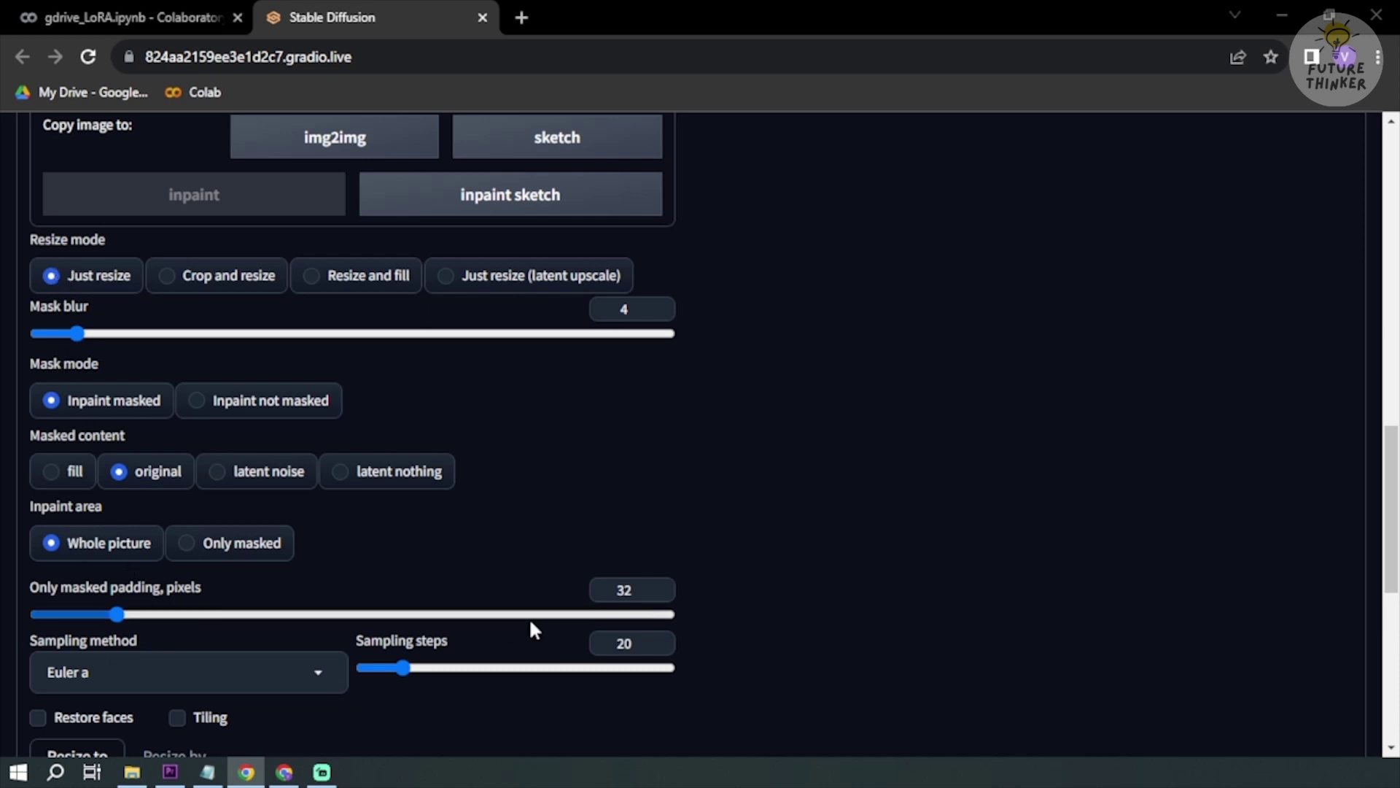
Step: Set sampling steps to 30 and only-masked padding back to 32
scroll(656, 591, "down", 4)
double_click(588, 533)
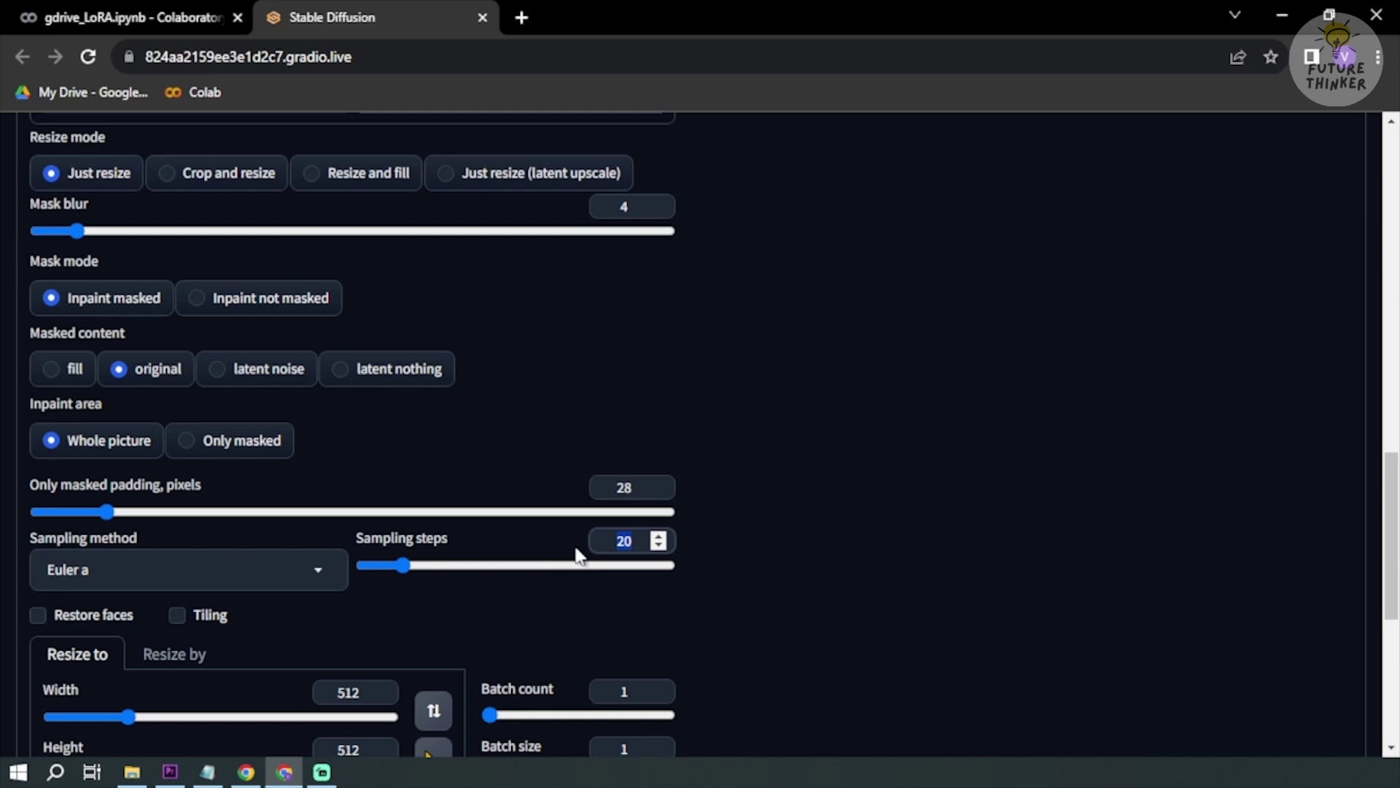
type("30")
left_click_drag(629, 490, 599, 490)
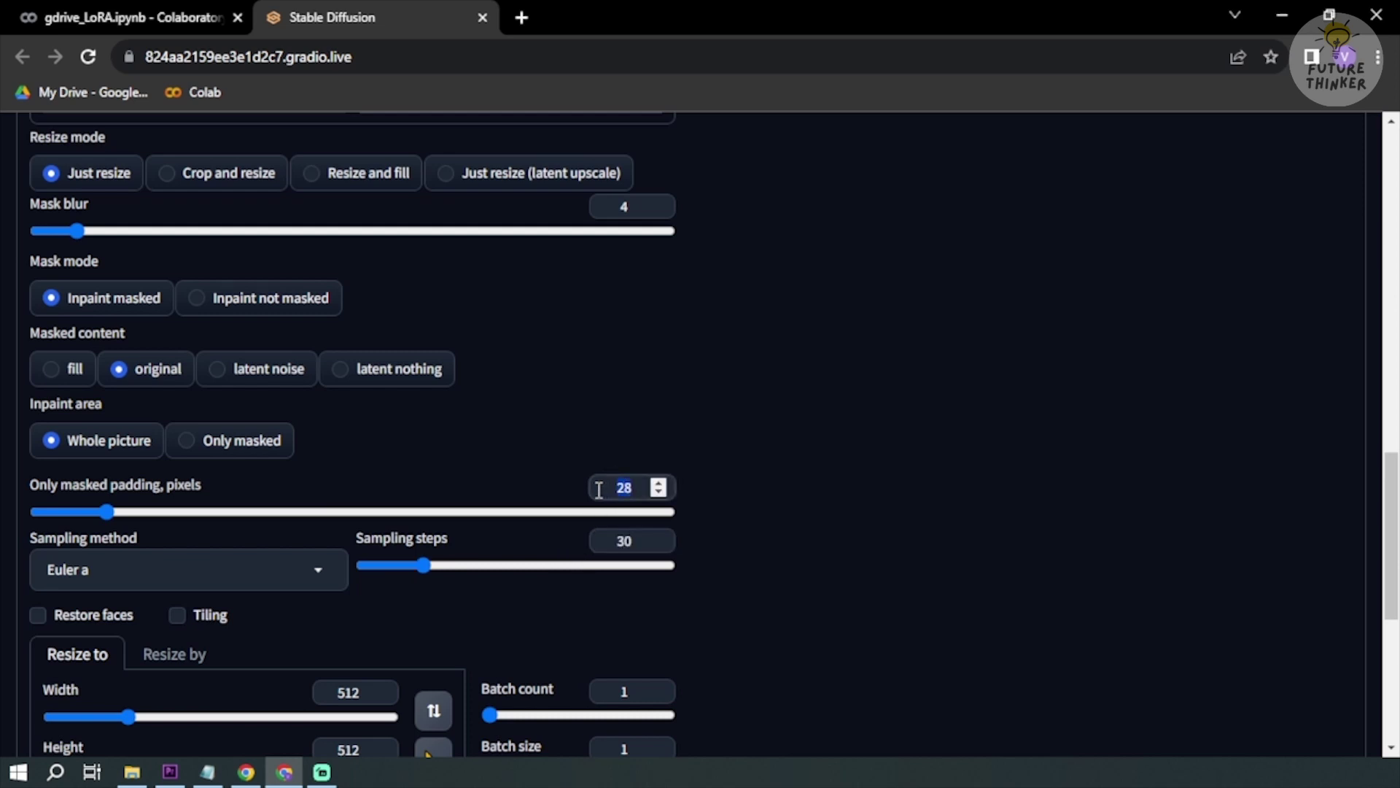
type("32")
scroll(266, 462, "down", 4)
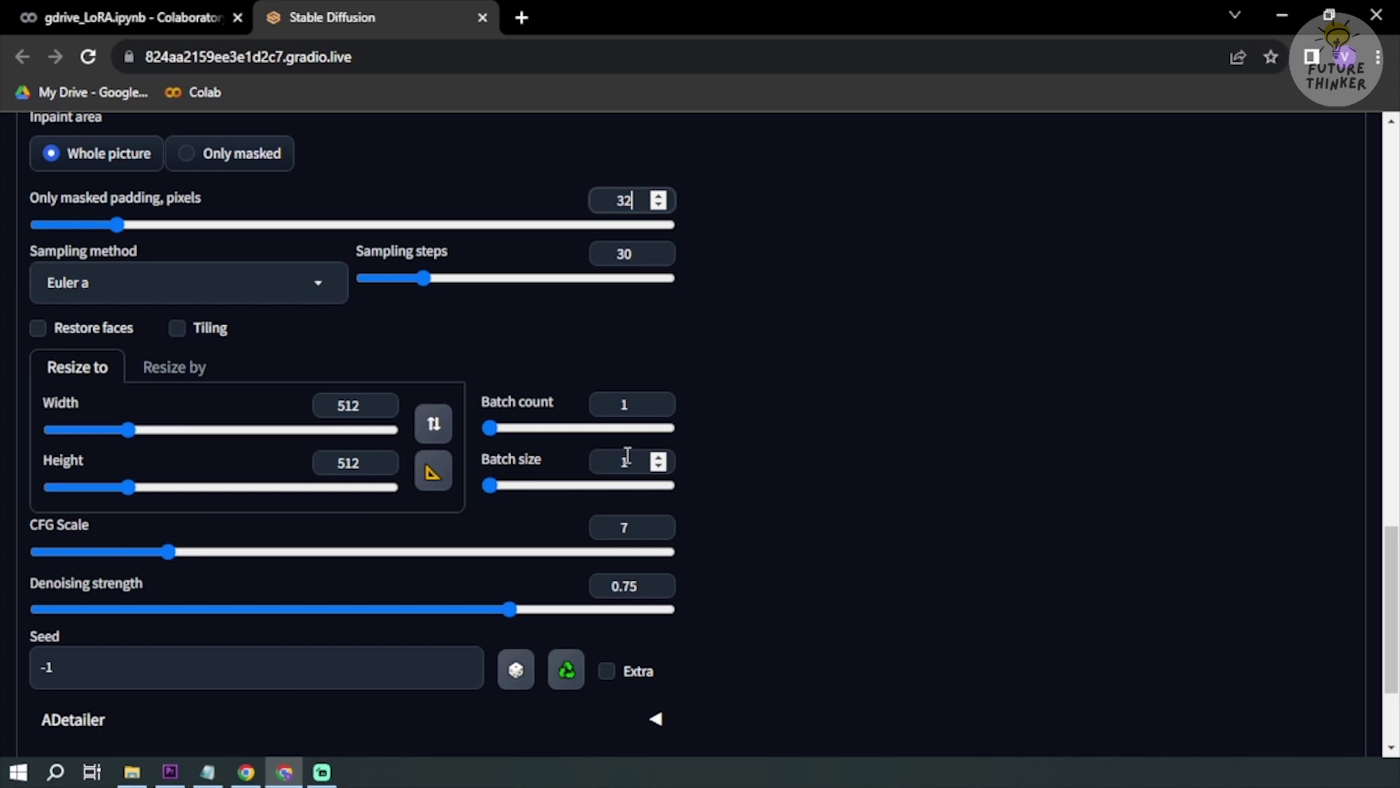
scroll(281, 565, "up", 4)
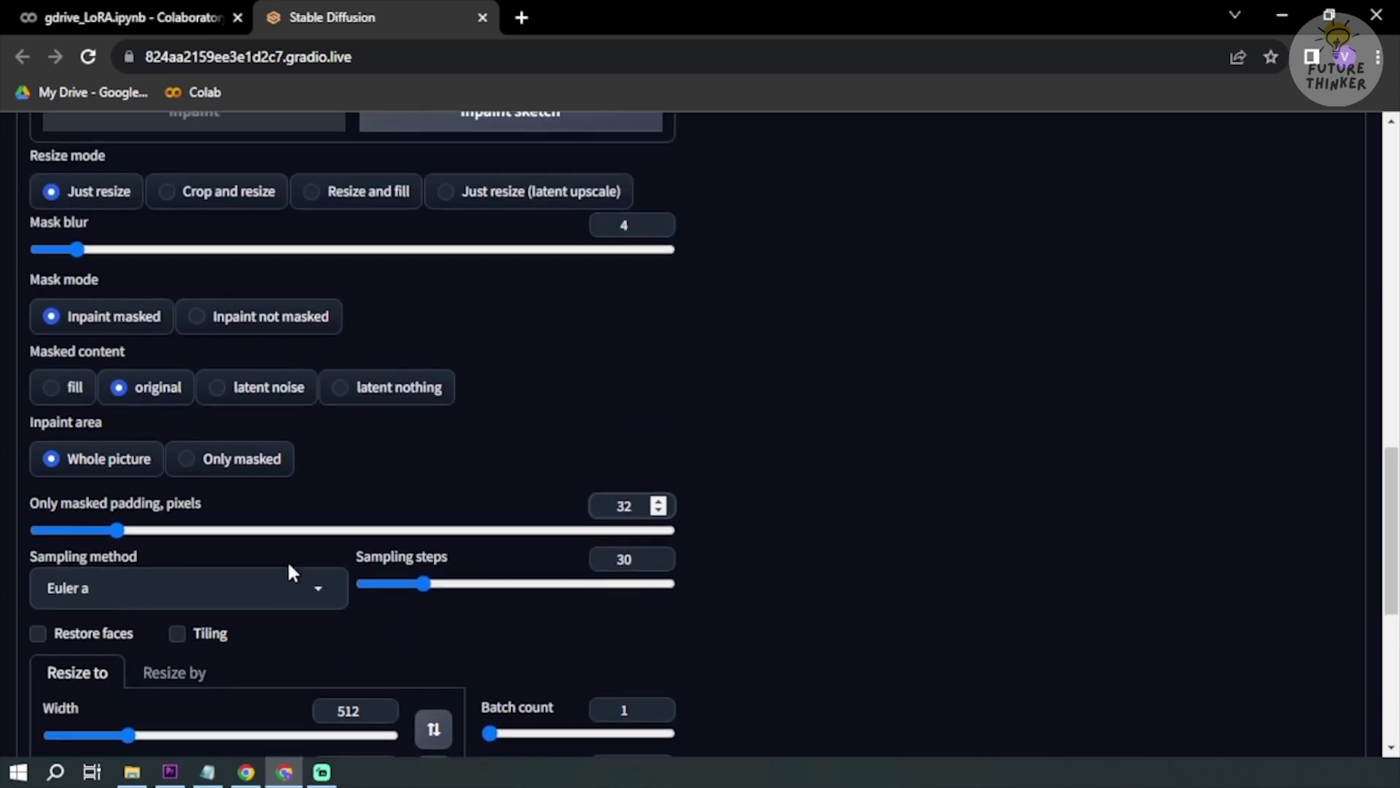
key("ctrl+minus")
key("ctrl+minus")
key("ctrl+minus")
key("ctrl+minus")
scroll(258, 568, "up", 3)
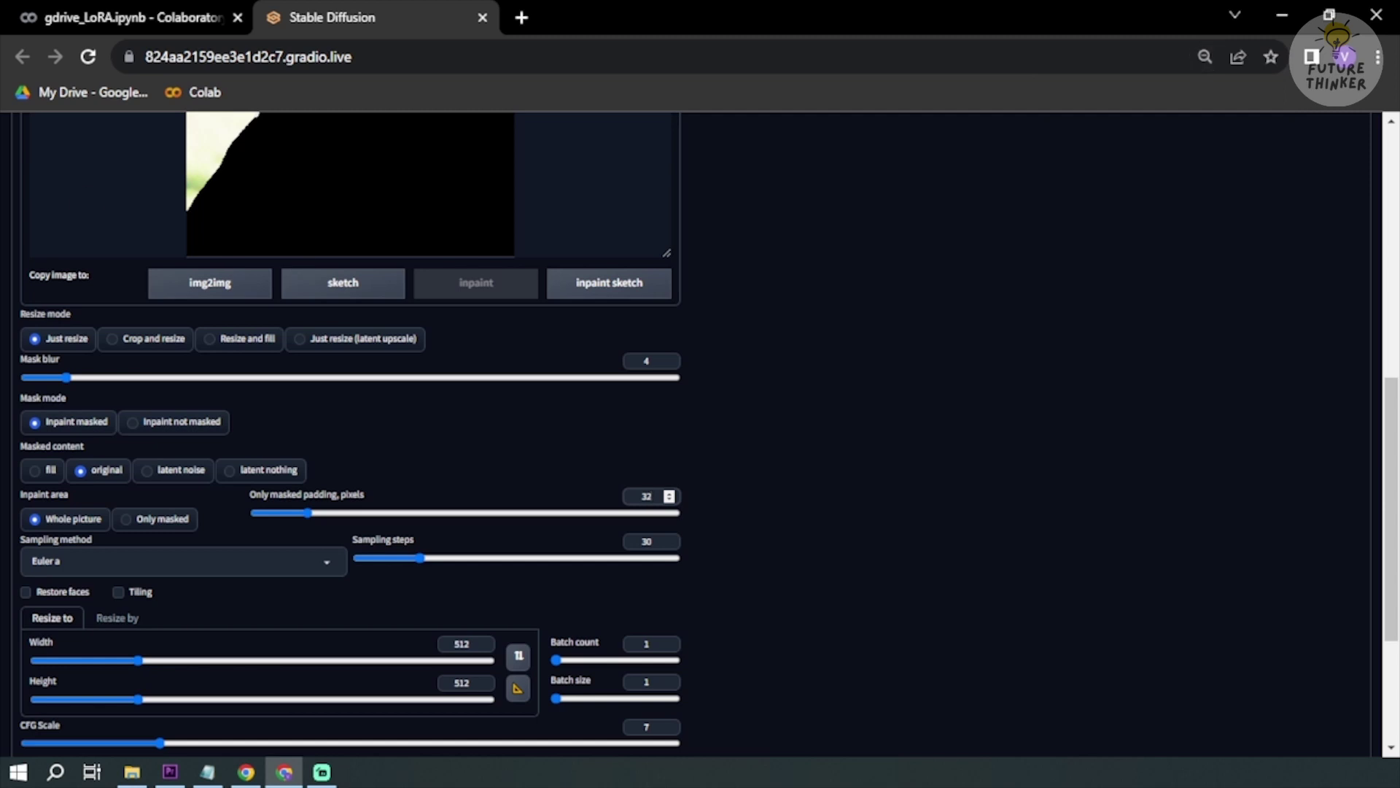
Step: Adjust the height slider so the output size reads 512×768
left_click_drag(142, 695, 195, 699)
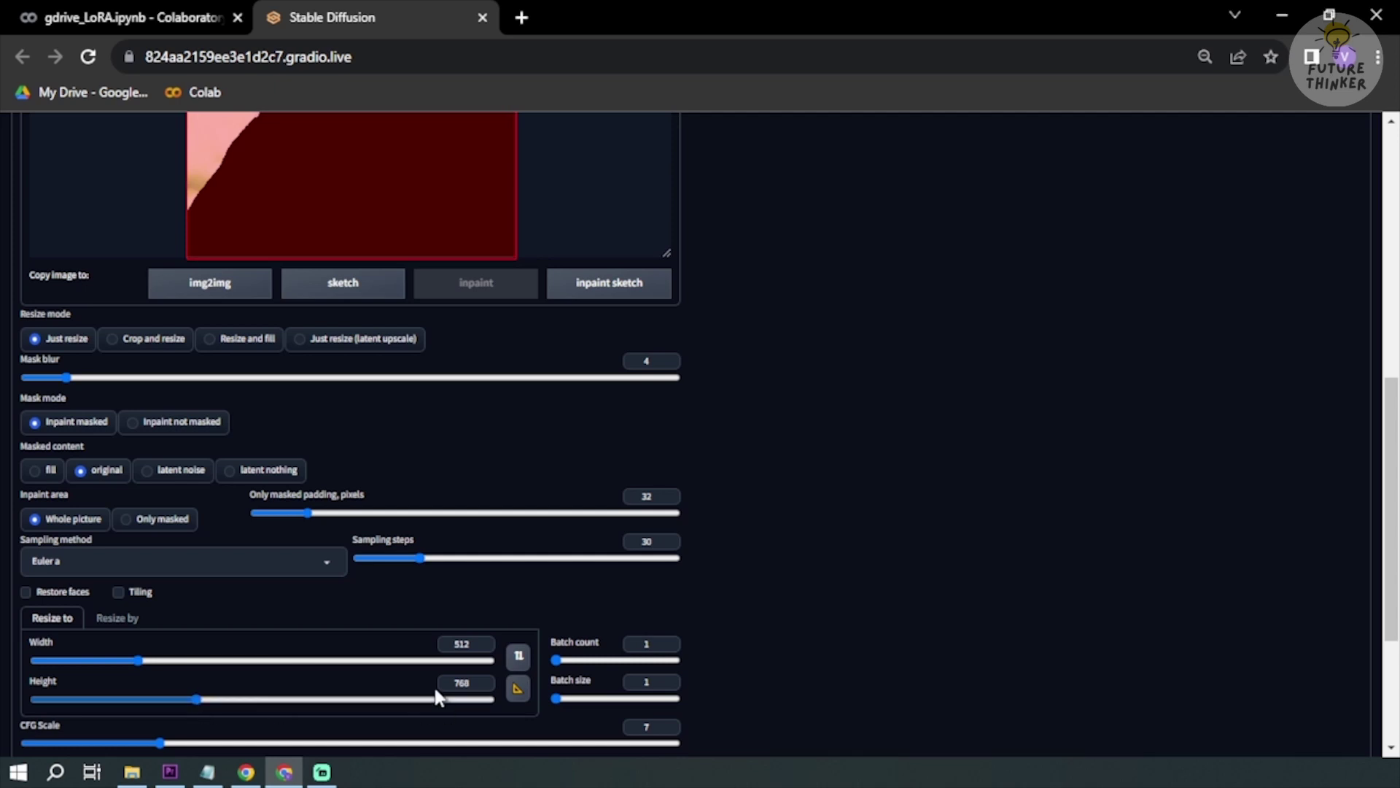
scroll(417, 550, "down", 6)
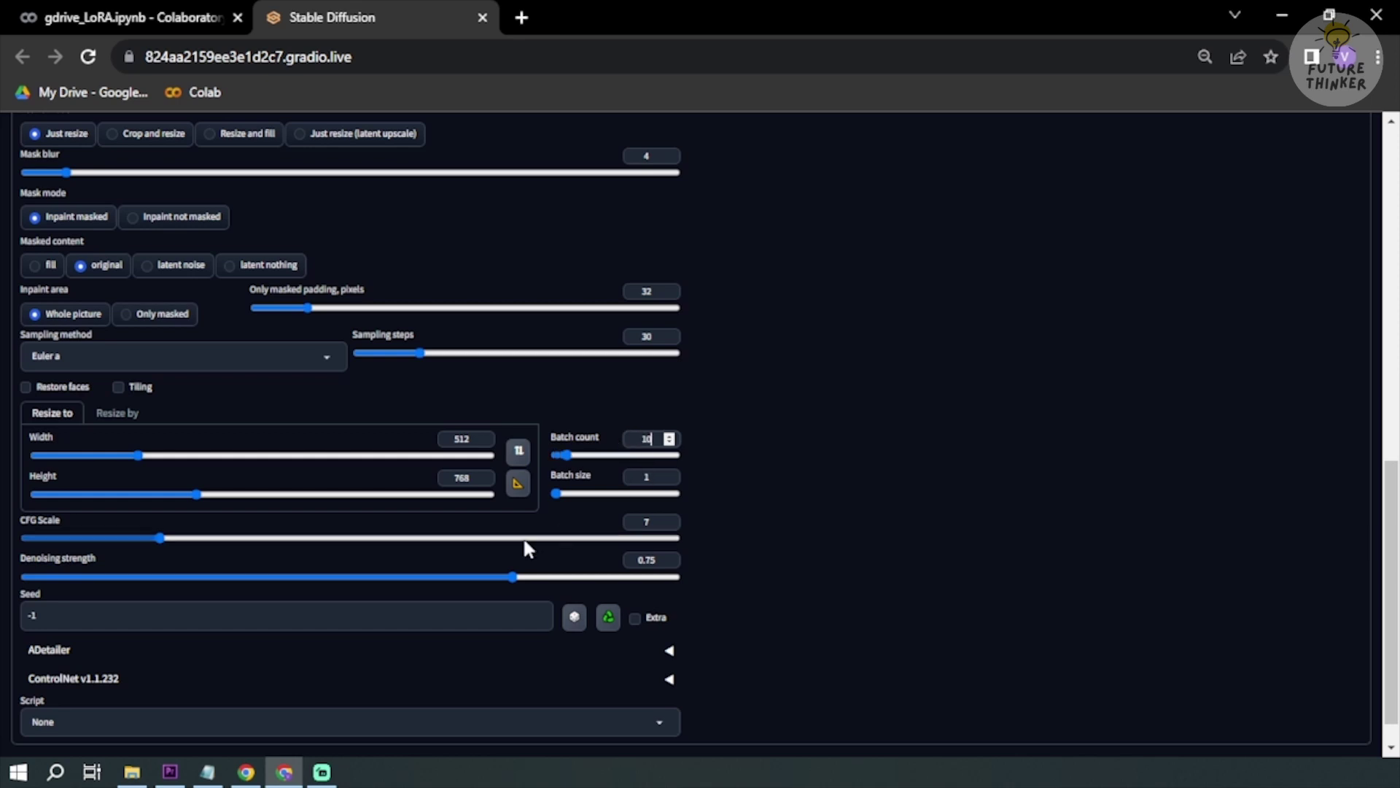
key("ctrl+plus")
key("ctrl+plus")
key("ctrl+plus")
key("ctrl+plus")
Step: Set the batch count to 6
scroll(523, 538, "down", 3)
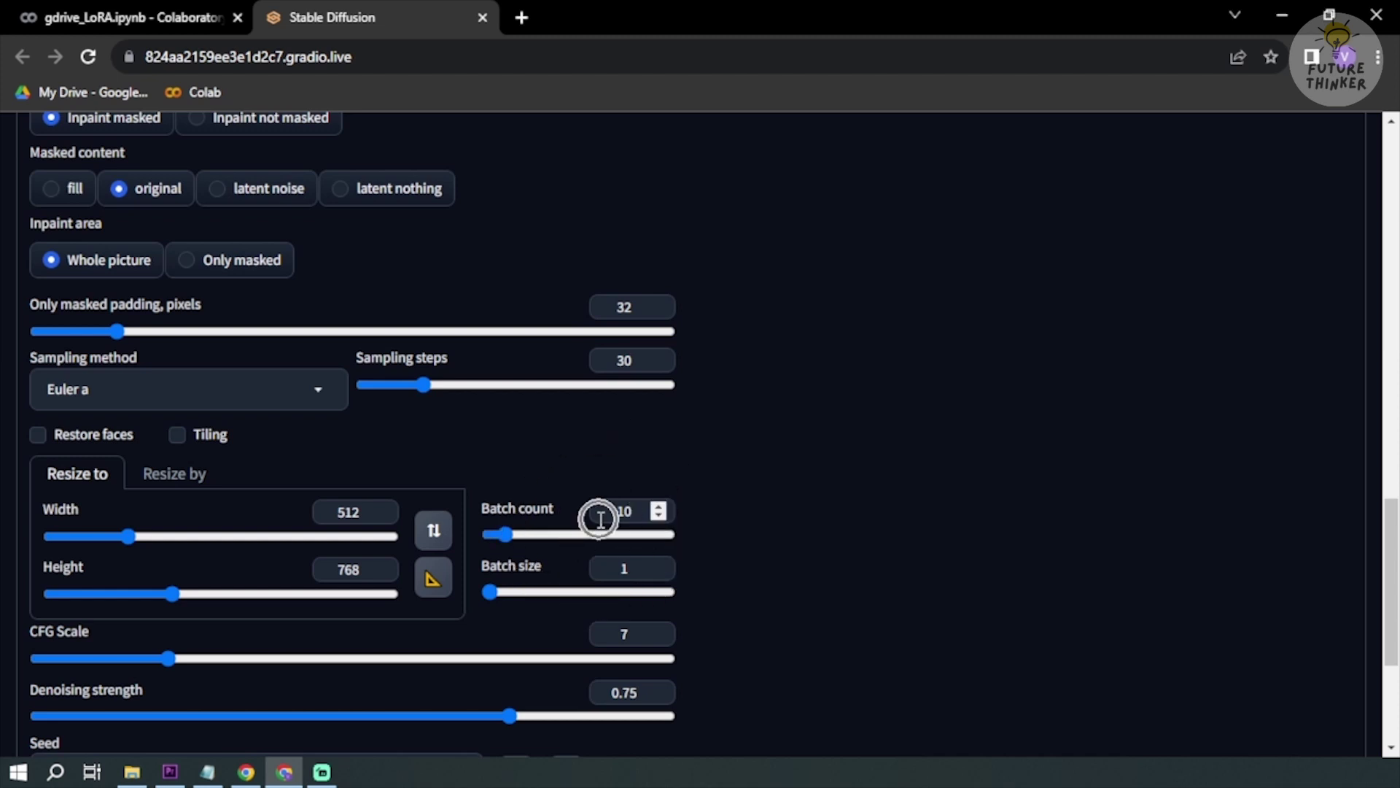
double_click(624, 512)
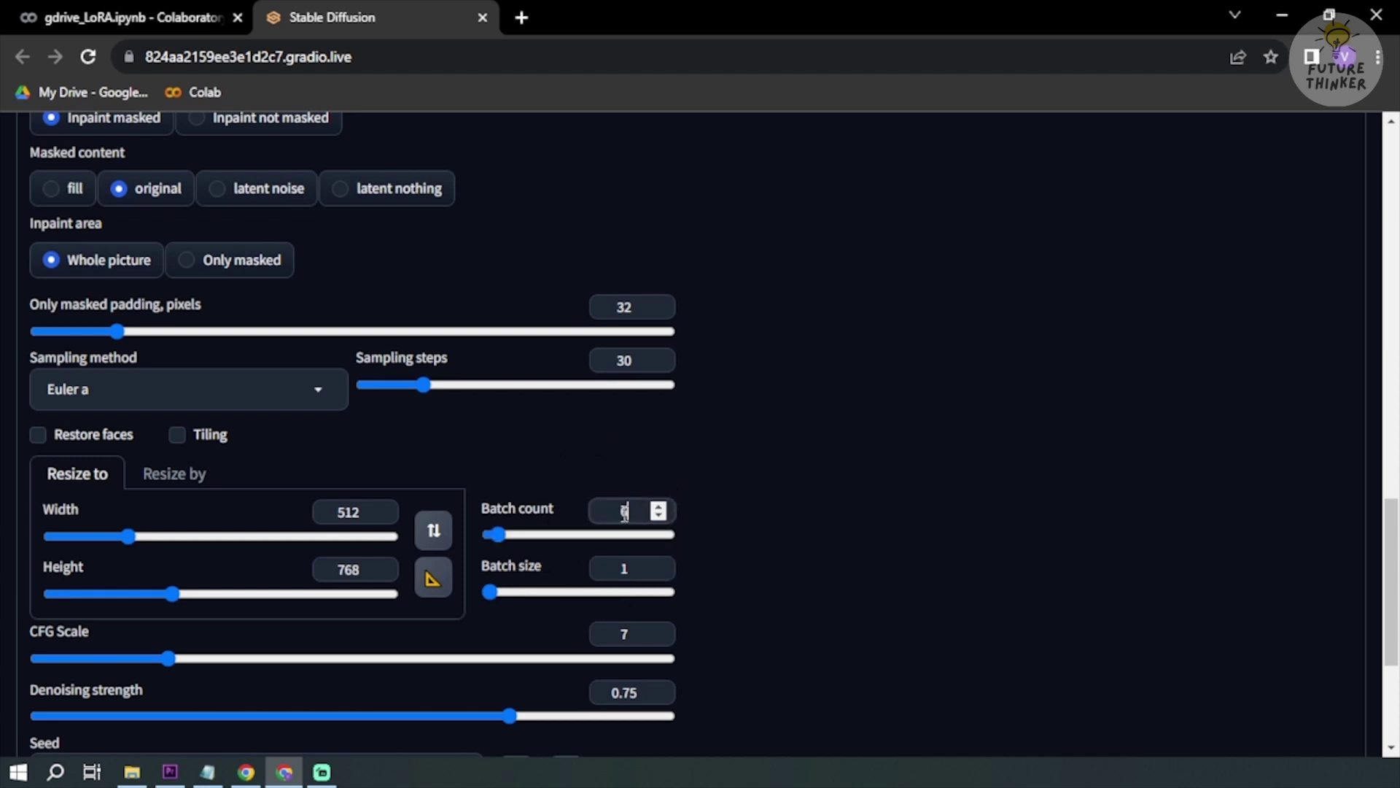
left_click(500, 448)
scroll(500, 452, "down", 3)
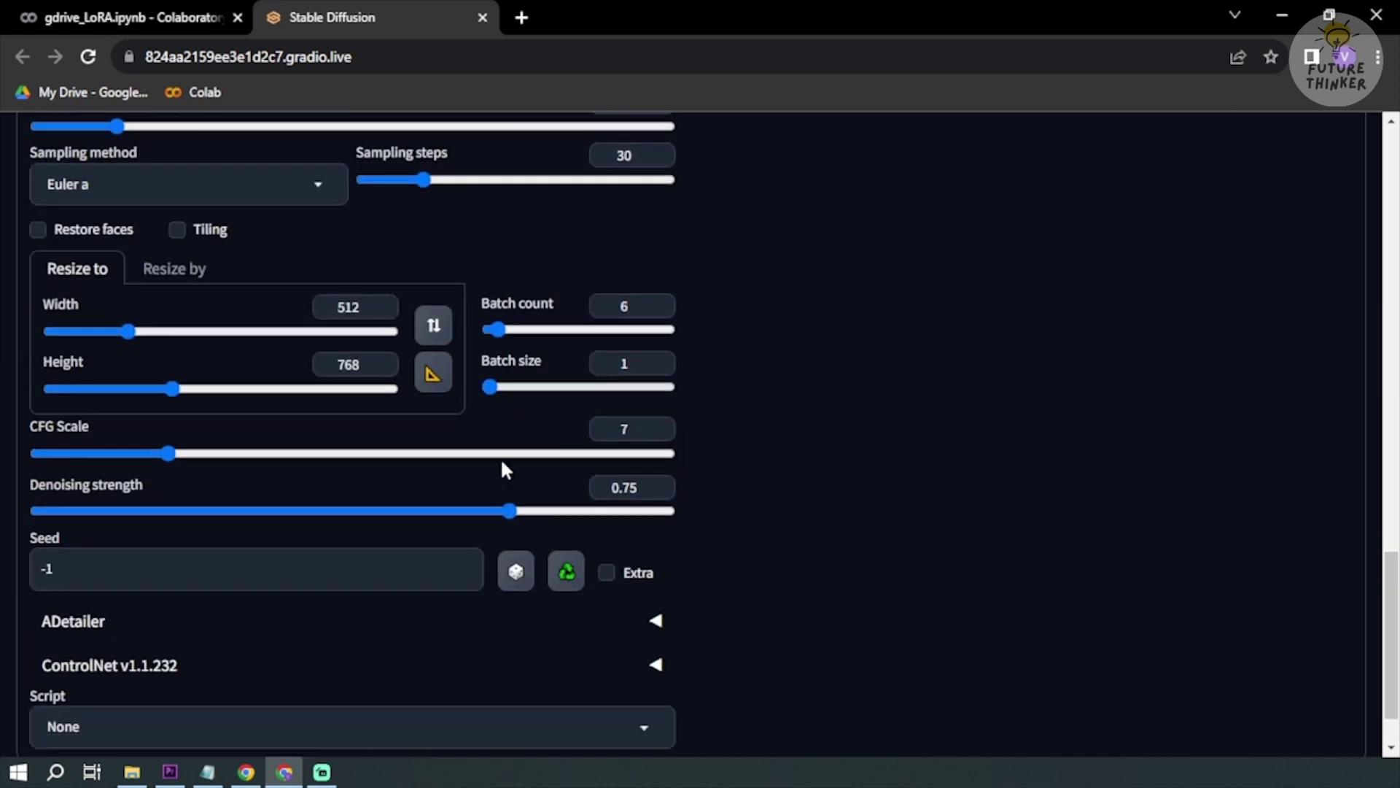
scroll(589, 403, "up", 1)
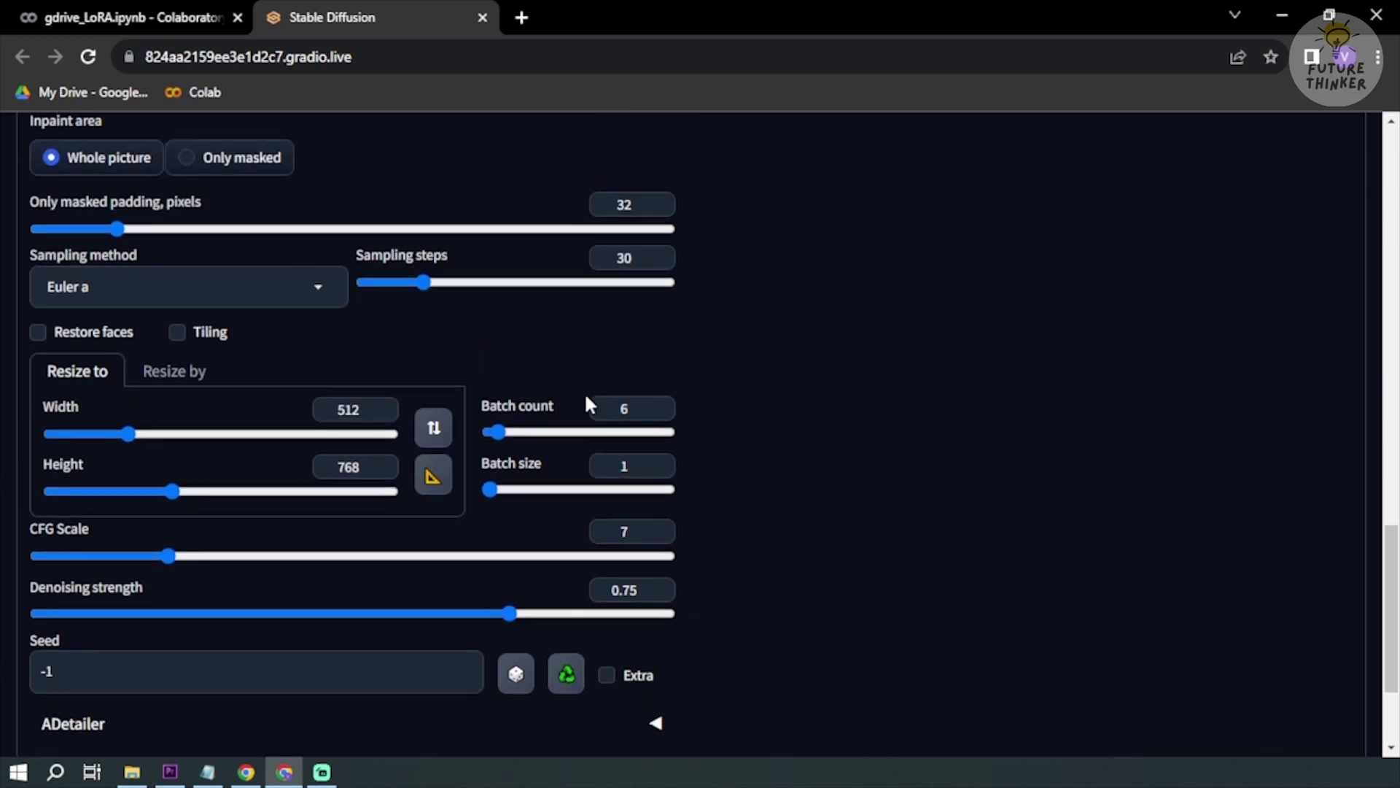
double_click(642, 416)
scroll(425, 518, "down", 2)
Step: Load the bride photo 887A2827-334 into ControlNet Unit 0
left_click(657, 591)
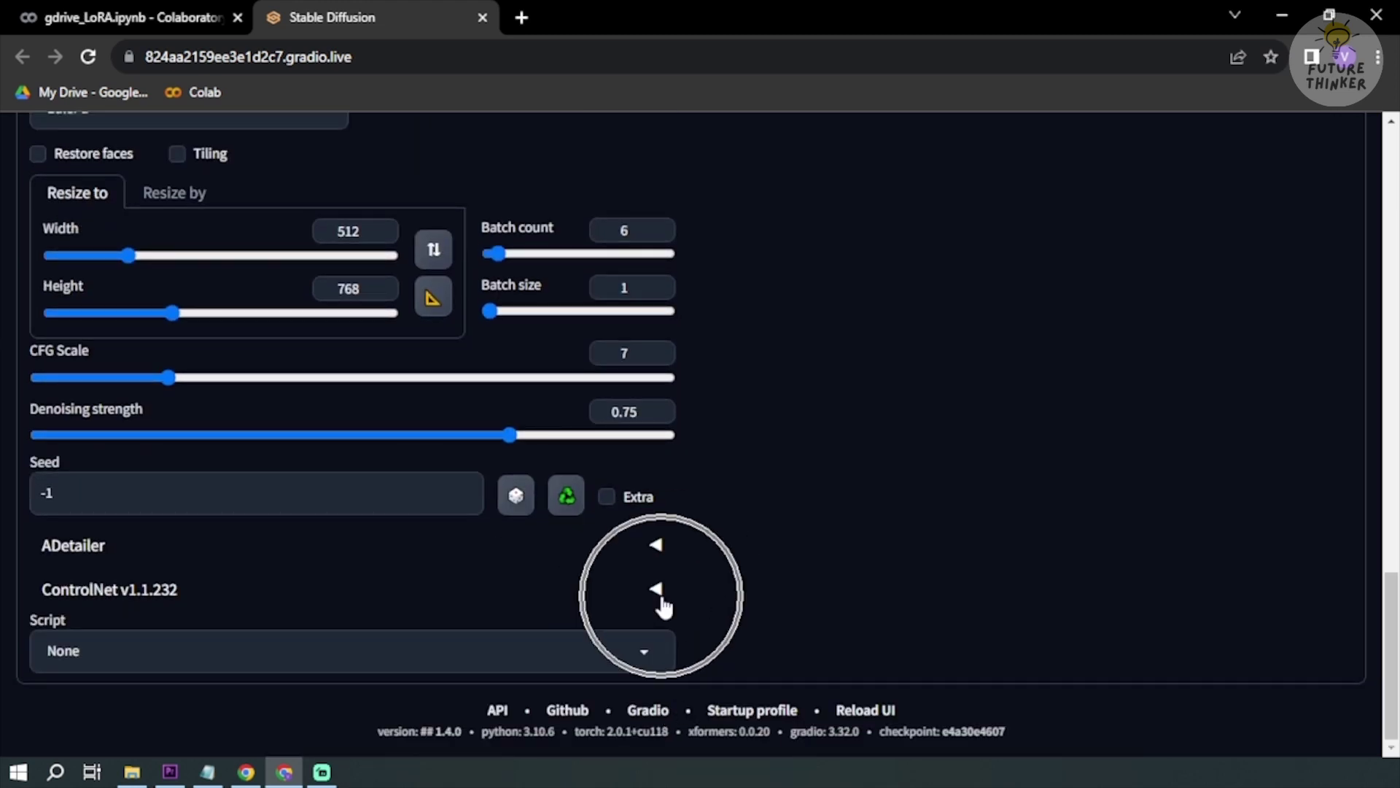
scroll(488, 584, "down", 3)
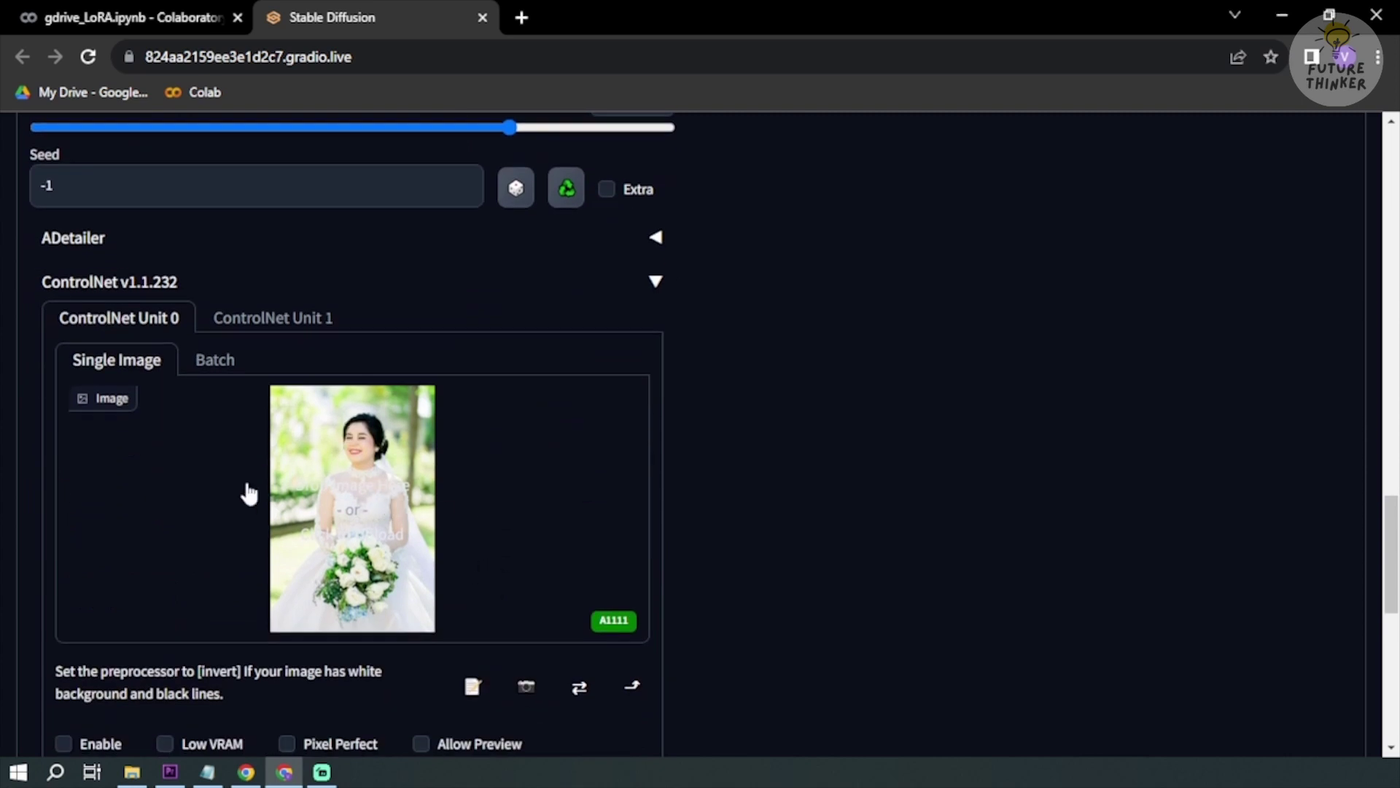
scroll(314, 500, "down", 1)
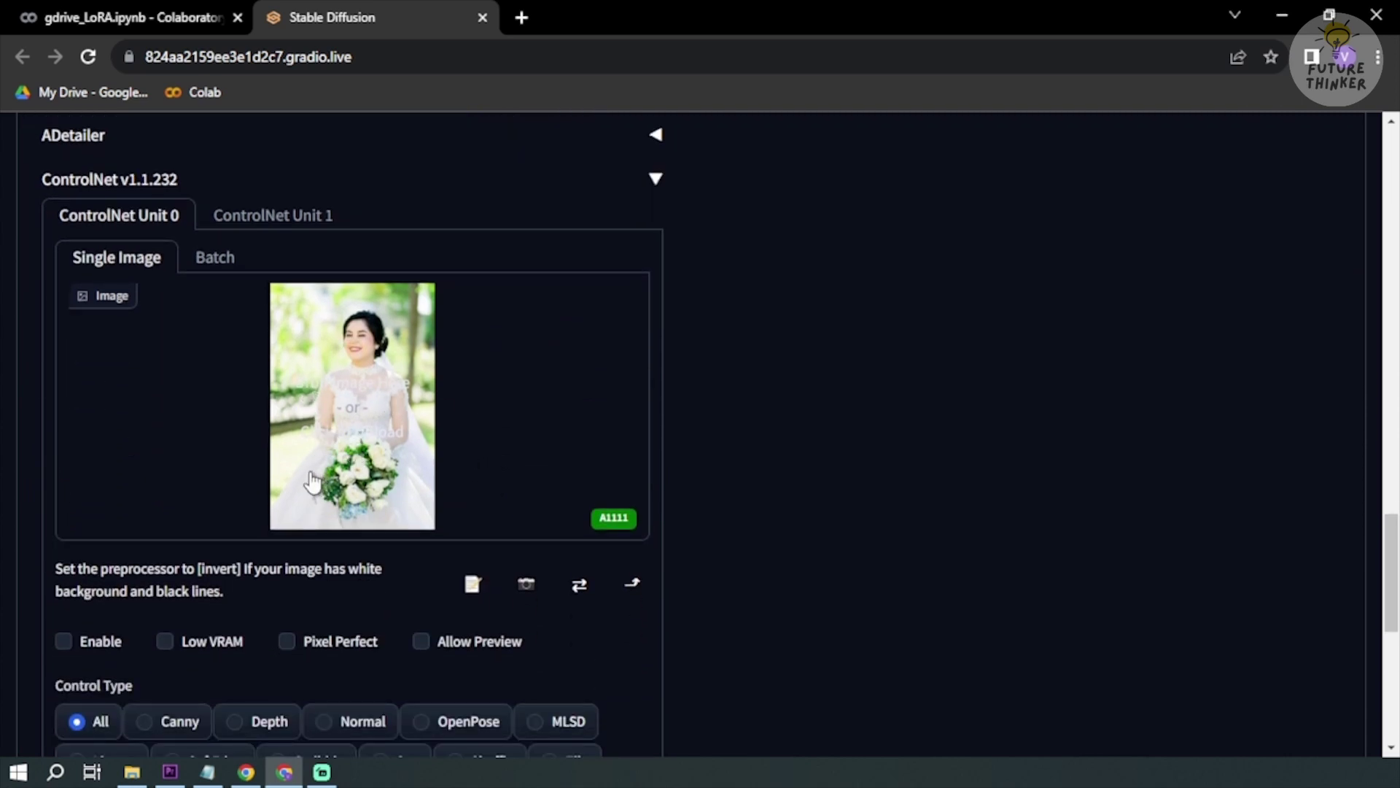
left_click(371, 435)
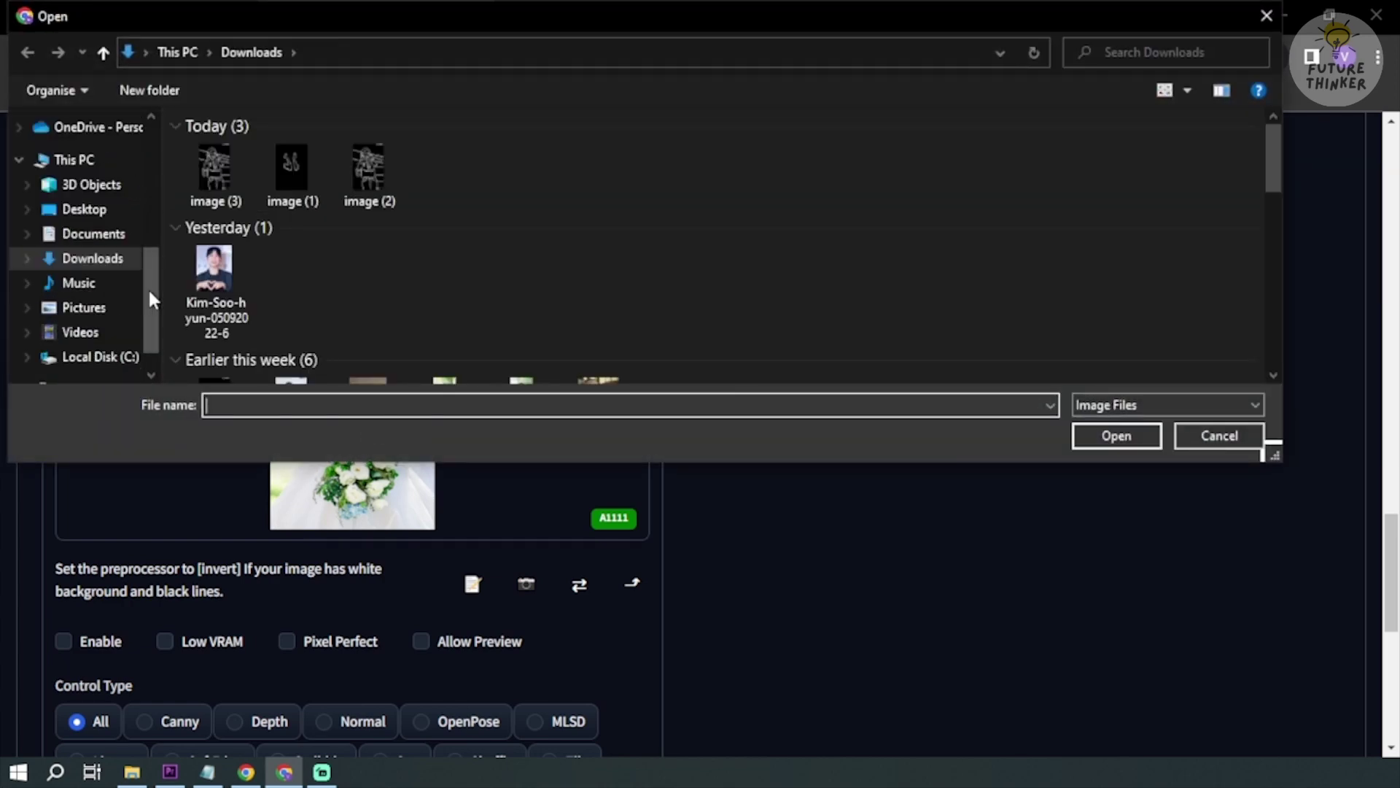
scroll(252, 265, "down", 10)
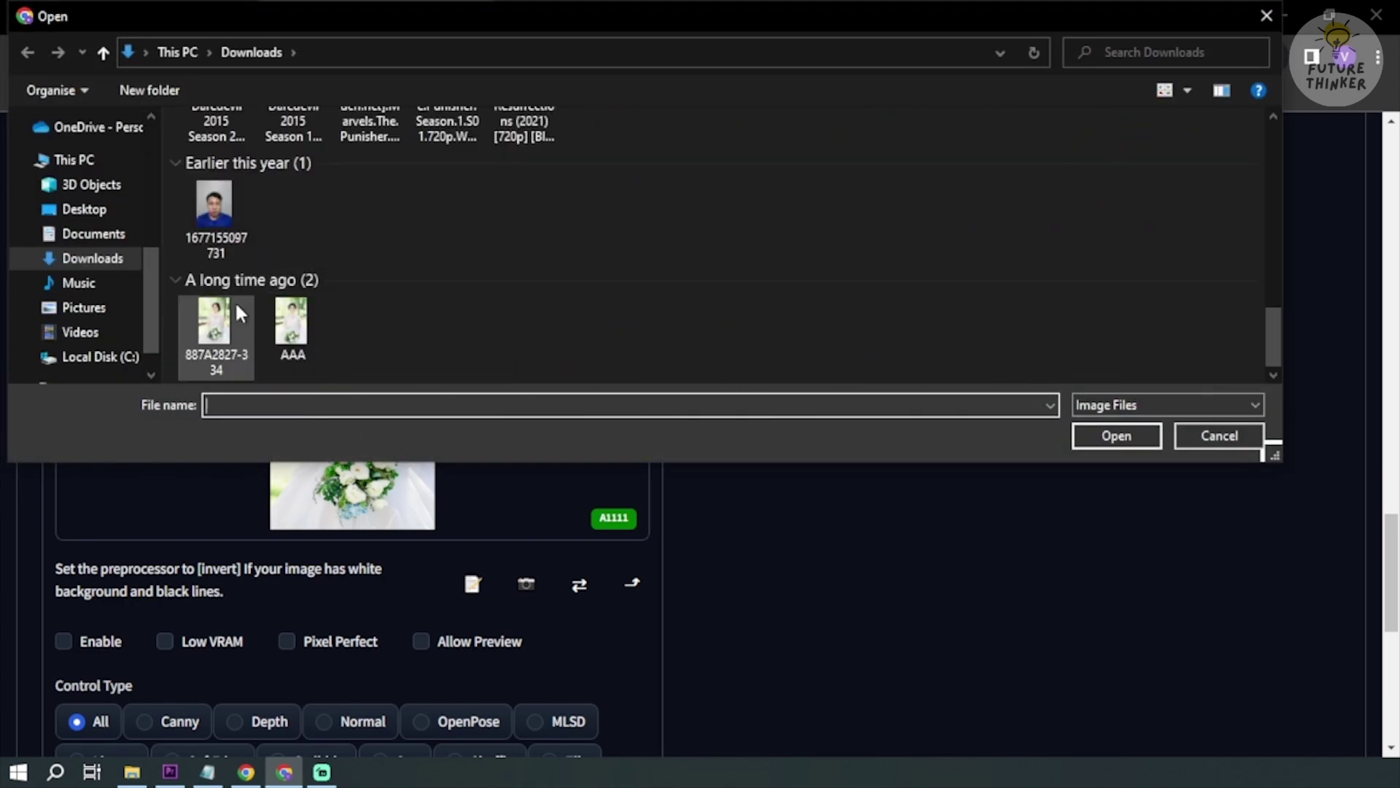
double_click(235, 300)
left_click(408, 310)
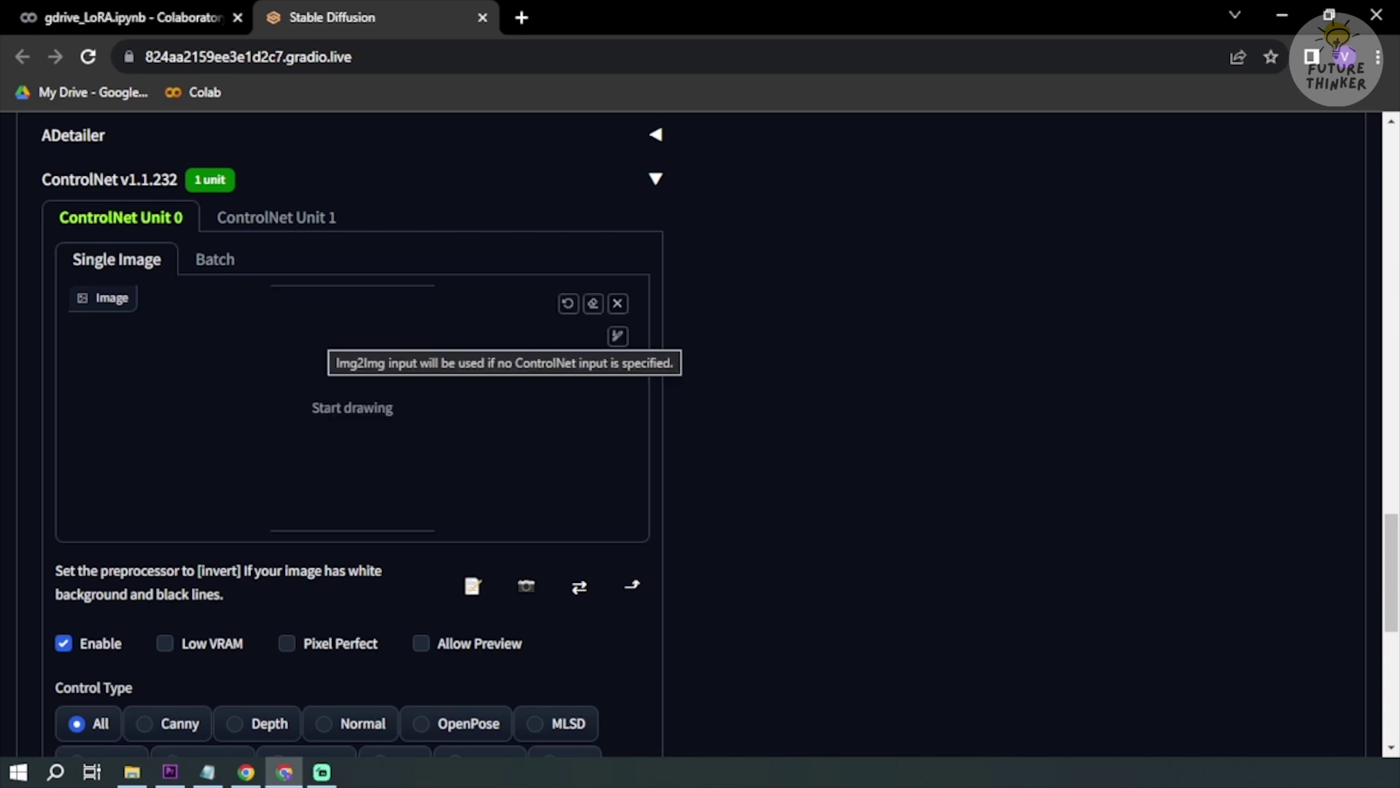
Step: Set the ControlNet control type to Depth with the depth_leres preprocessor
left_click(115, 217)
scroll(141, 328, "down", 3)
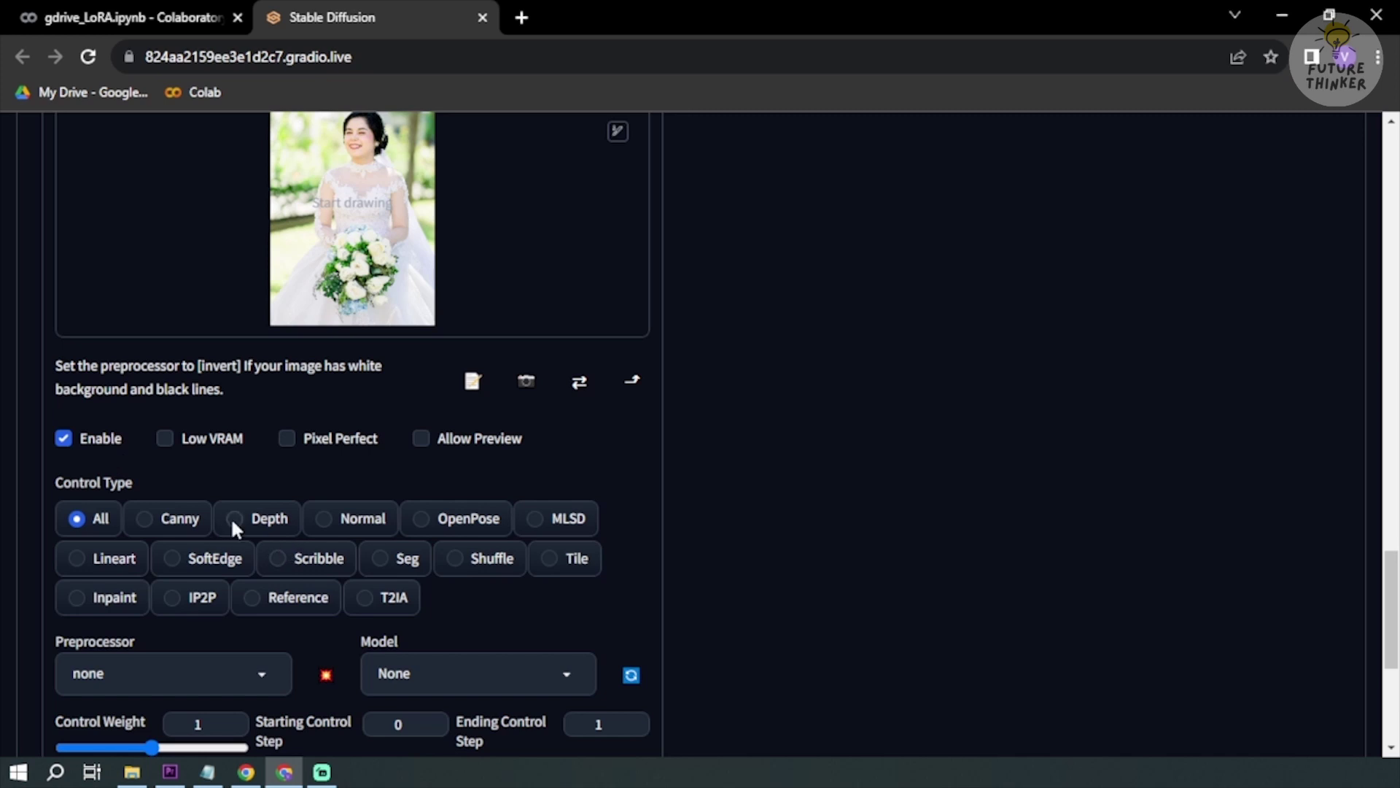
left_click(228, 519)
scroll(224, 520, "down", 3)
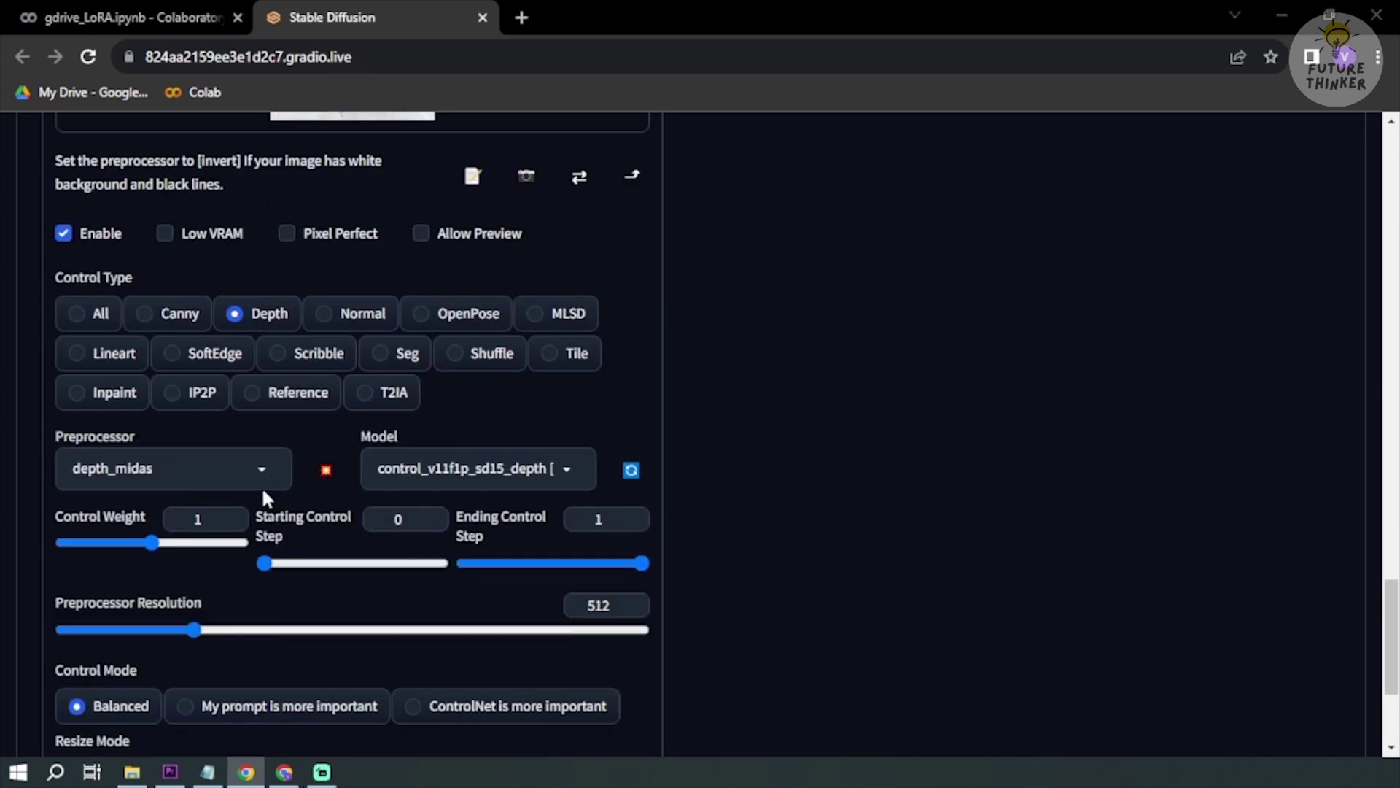
left_click(261, 482)
left_click(136, 371)
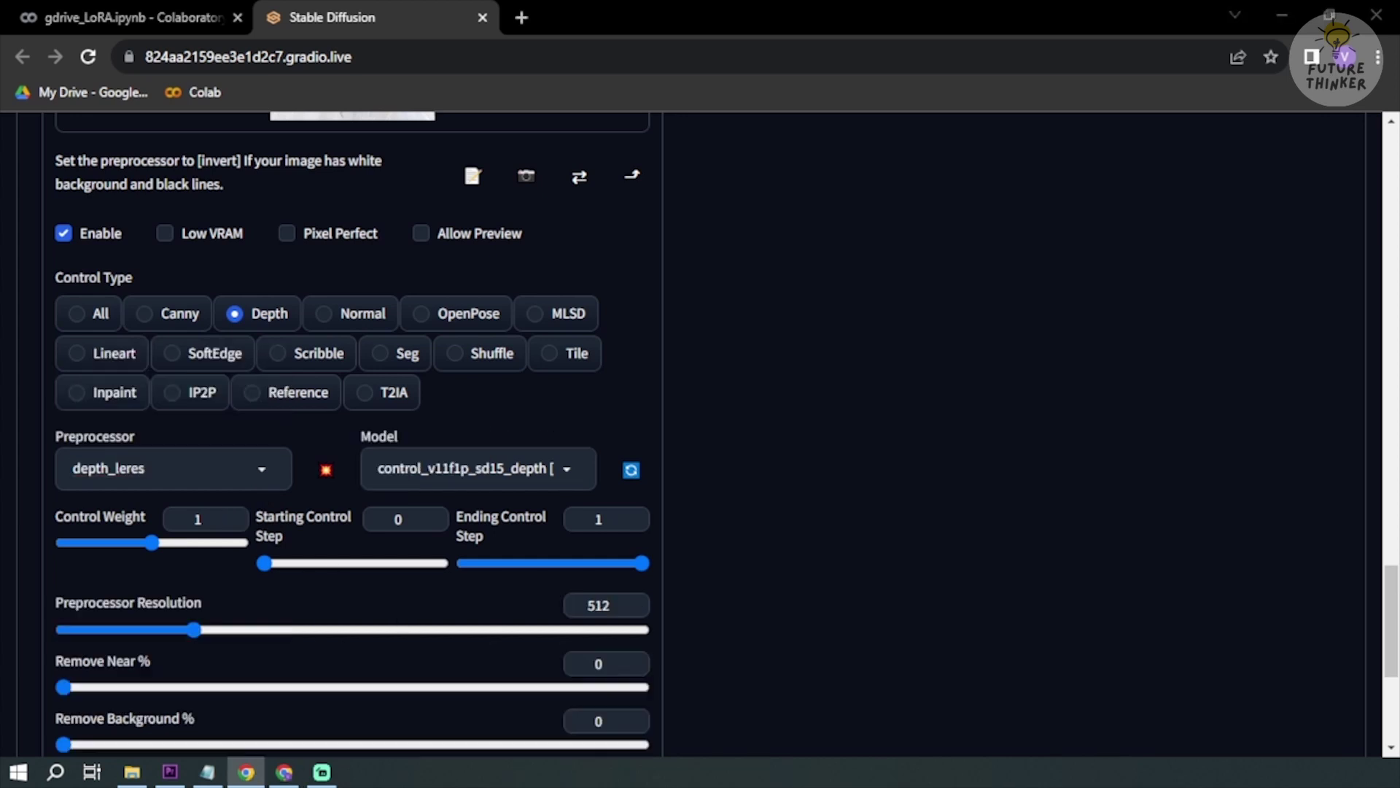
Step: Set the ControlNet ending control step to 0.5
double_click(609, 516)
type("0.5")
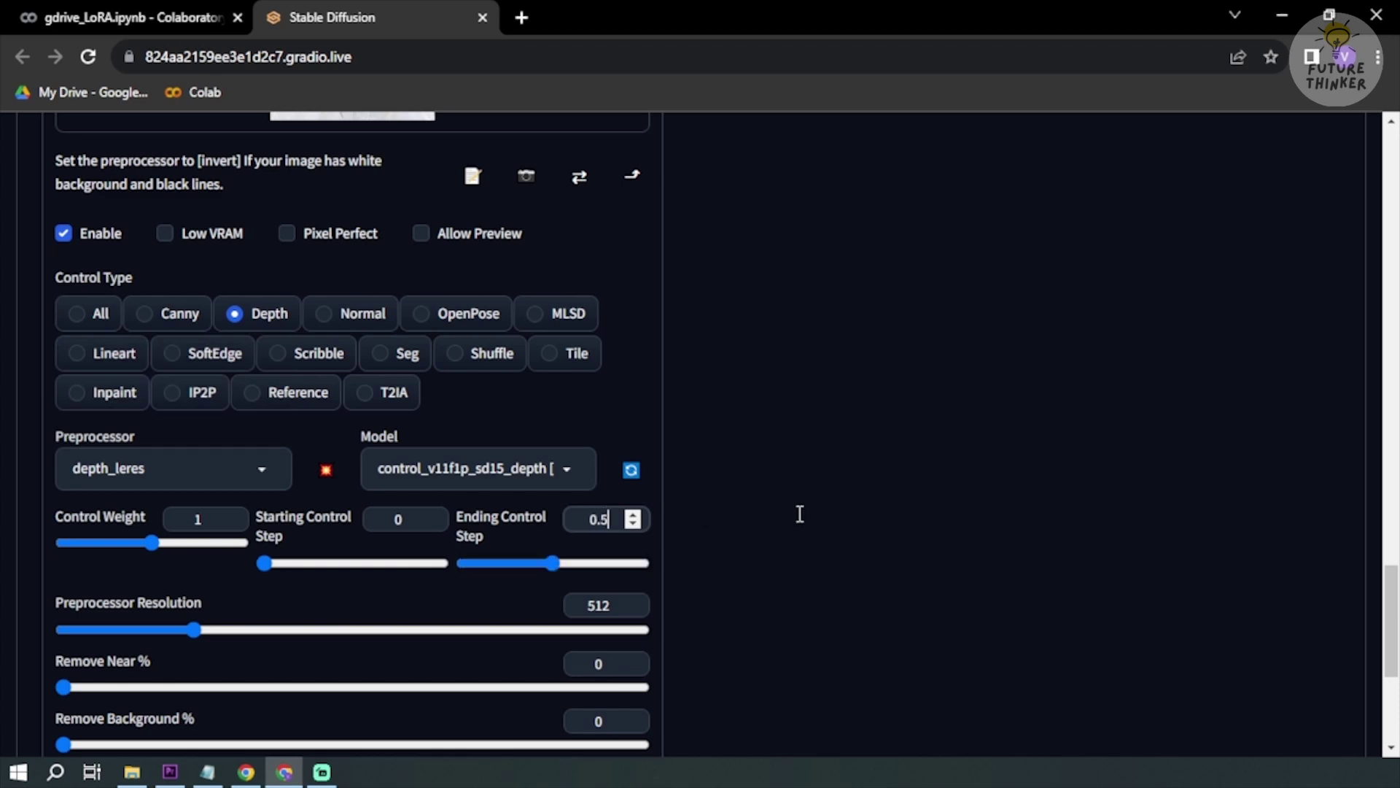
left_click(800, 514)
scroll(759, 568, "down", 4)
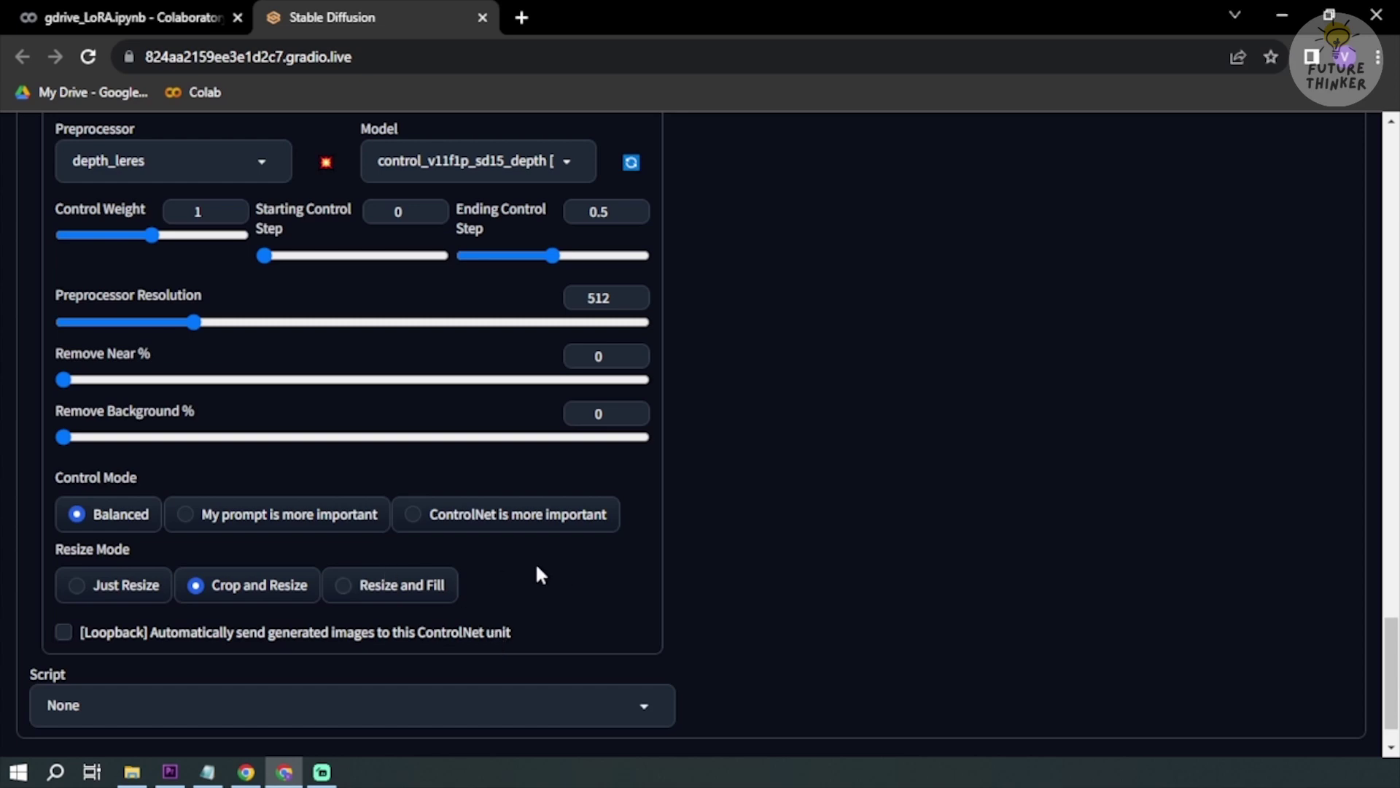
scroll(659, 539, "up", 20)
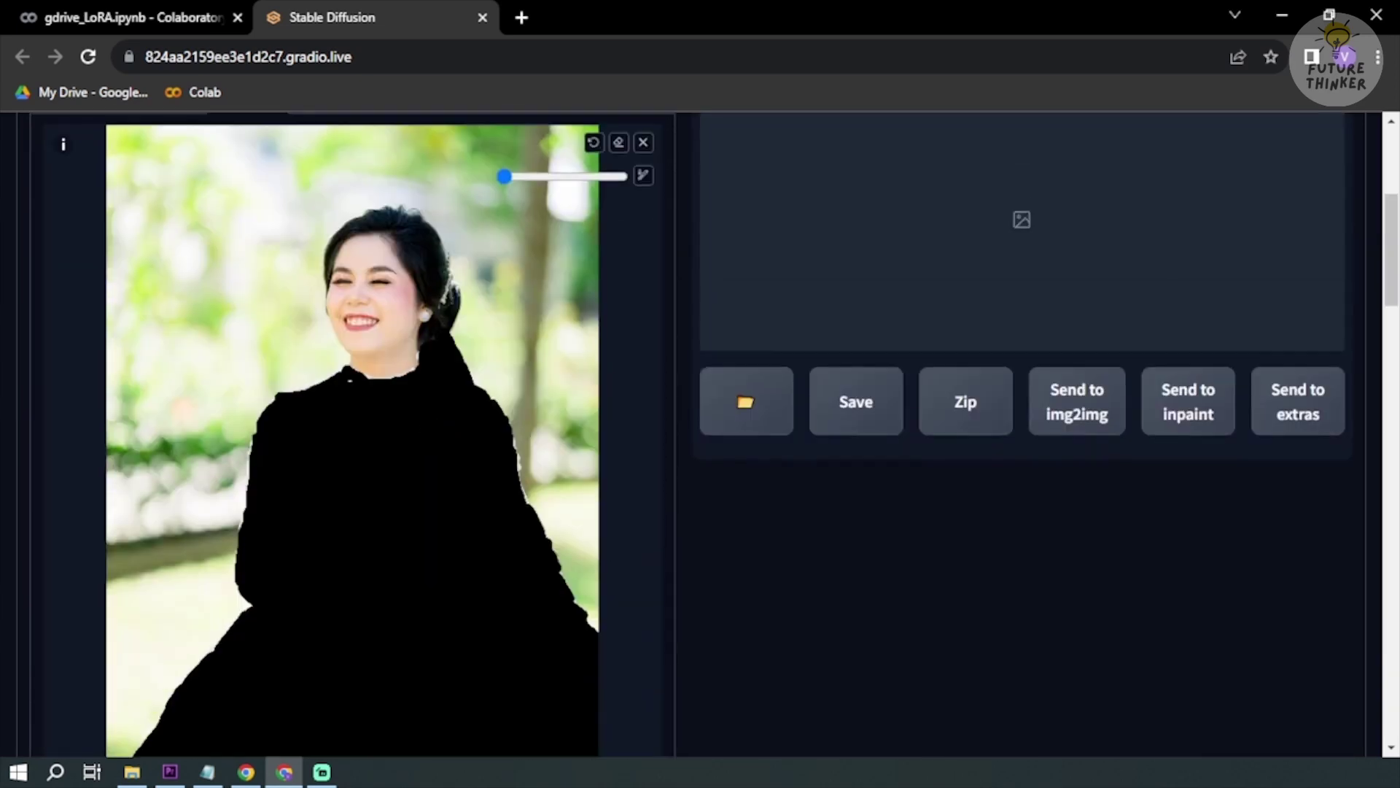
scroll(685, 434, "up", 5)
Step: Paste the red floral hanfu, ancient Chinese theme prompt into the Prompt box
left_click(304, 280)
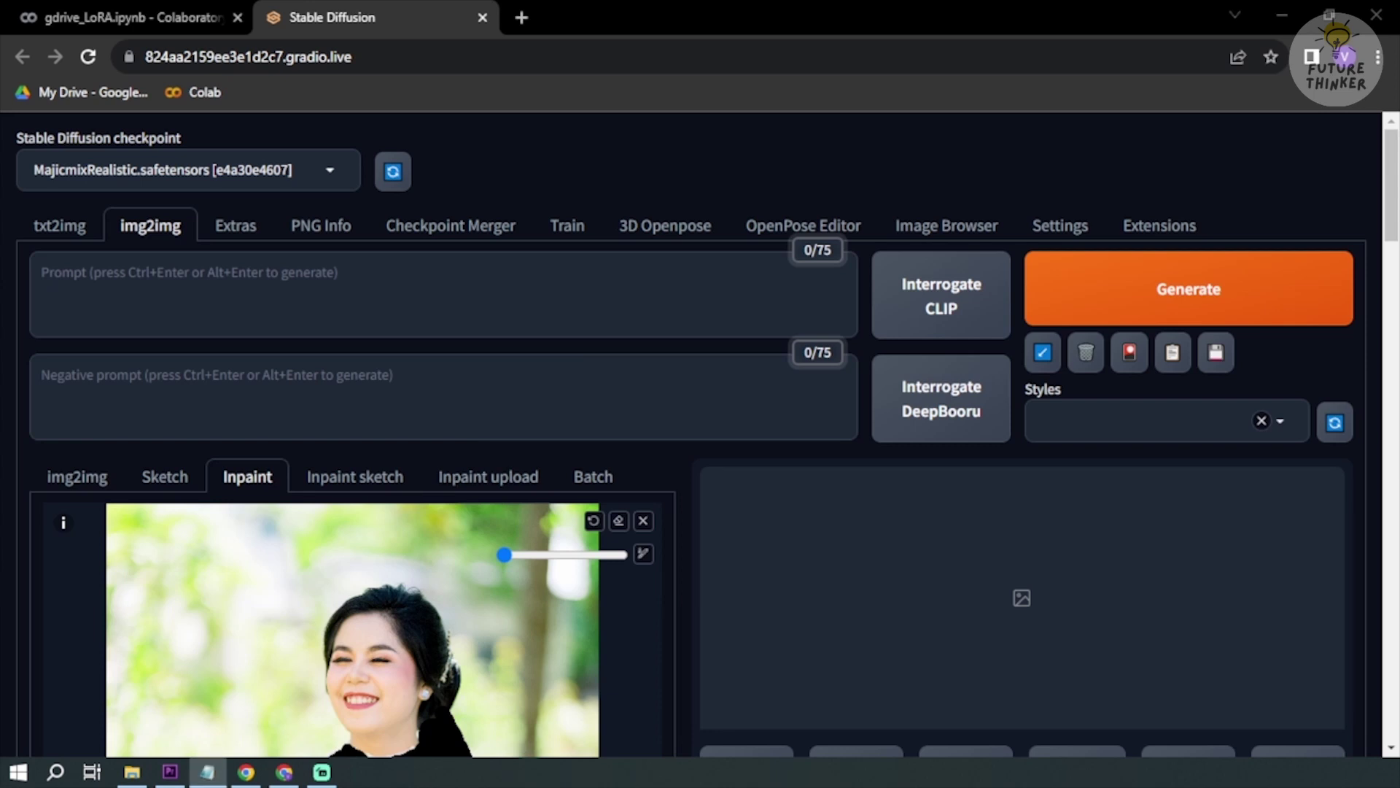
left_click(281, 301)
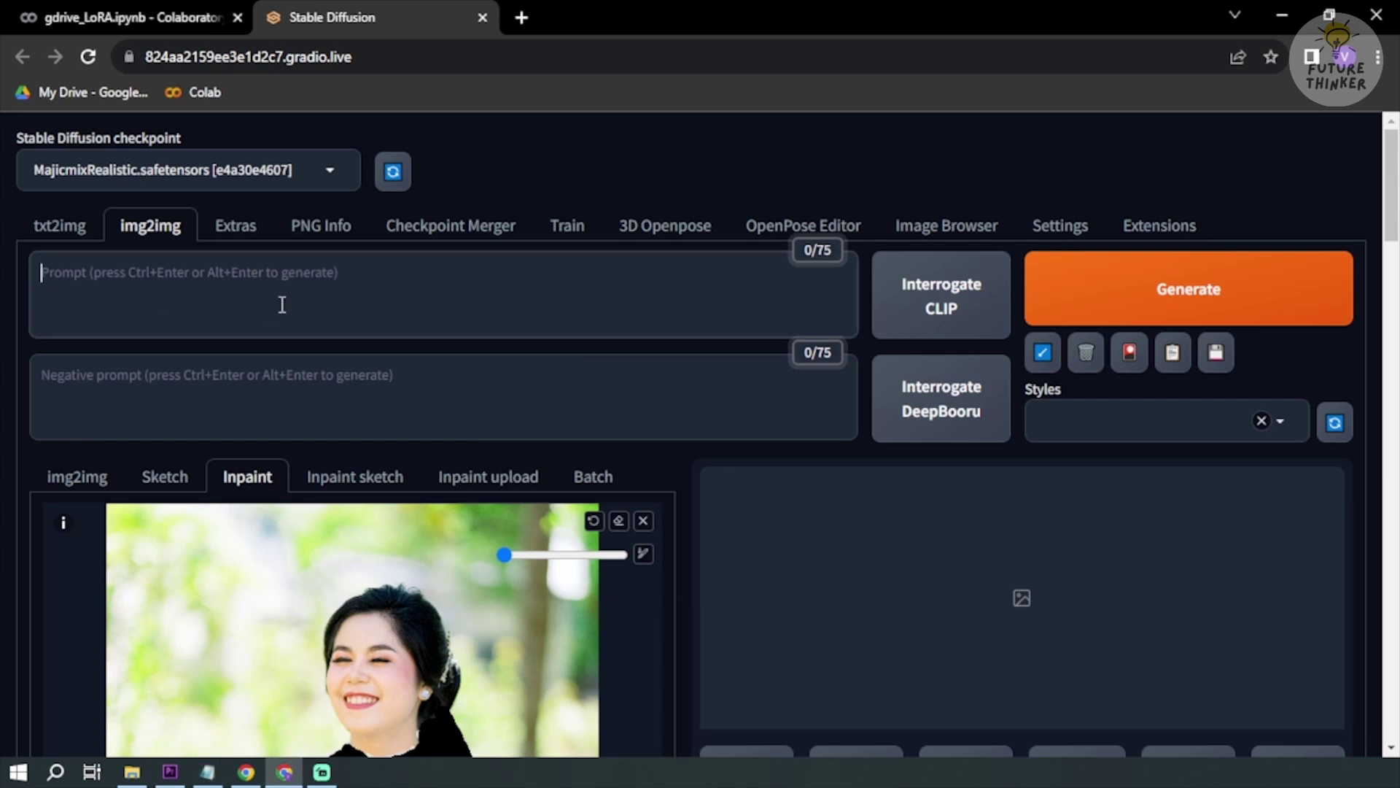
type("1girl,red hanfu,CCC, solo,(floral_print:1.2),(winter hanfu:1.2), (cloak:1.2), (fog:1.1) (snow:1.3),ancient chinese theme, cold light,dynamic pose,(cowboy shot), vibrant colors,stunning environment ,soft lighting,gorgeous light and shadow")
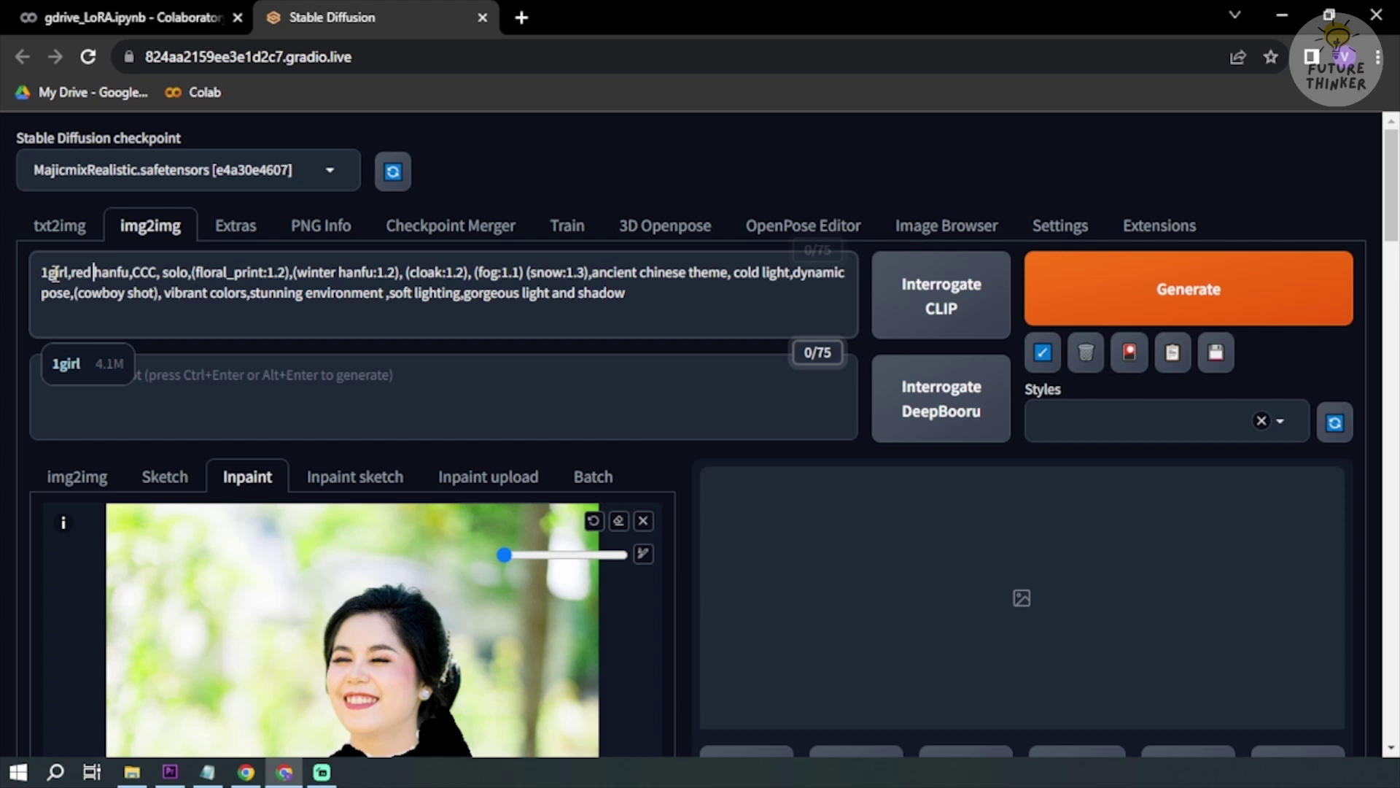
left_click_drag(71, 274, 211, 279)
left_click(143, 273)
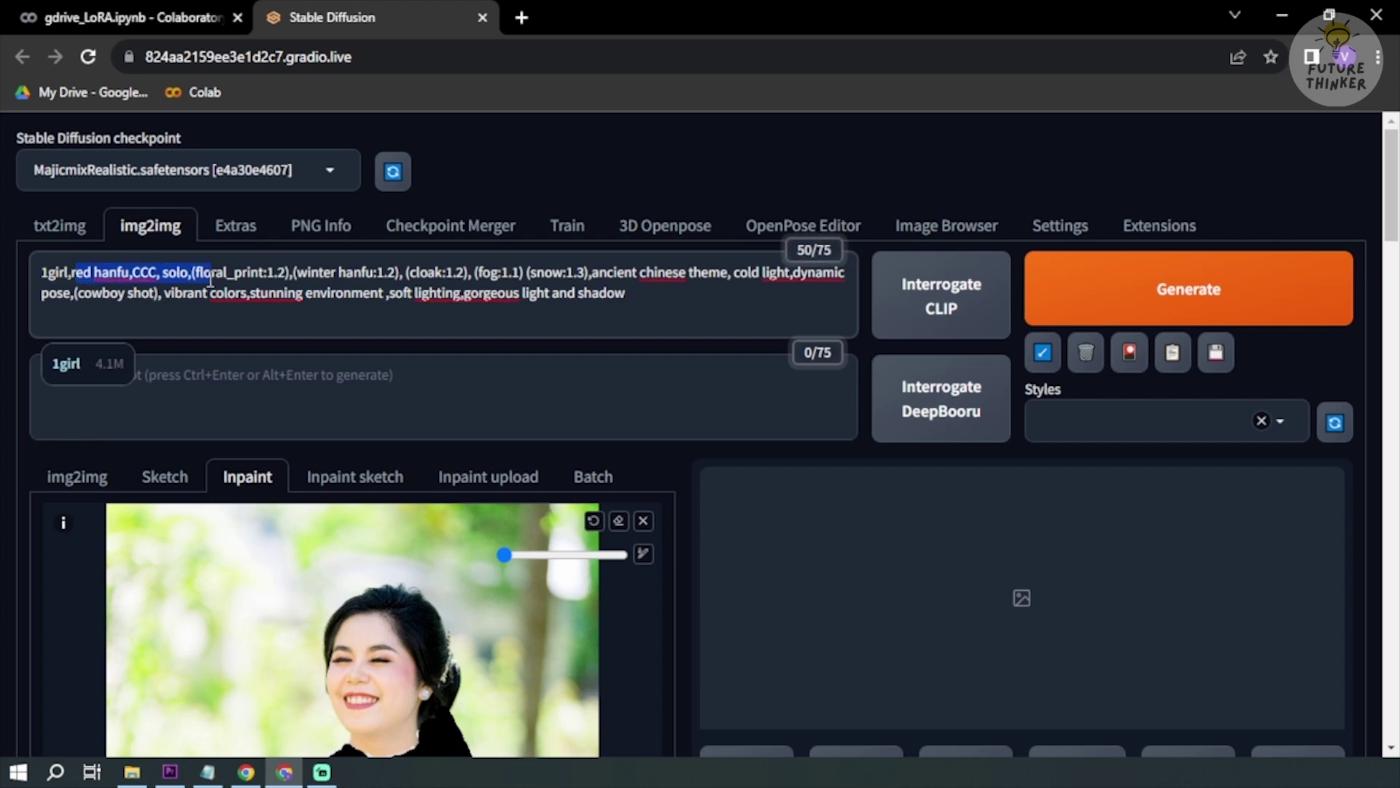
left_click(103, 276)
left_click_drag(614, 275, 720, 275)
left_click(720, 274)
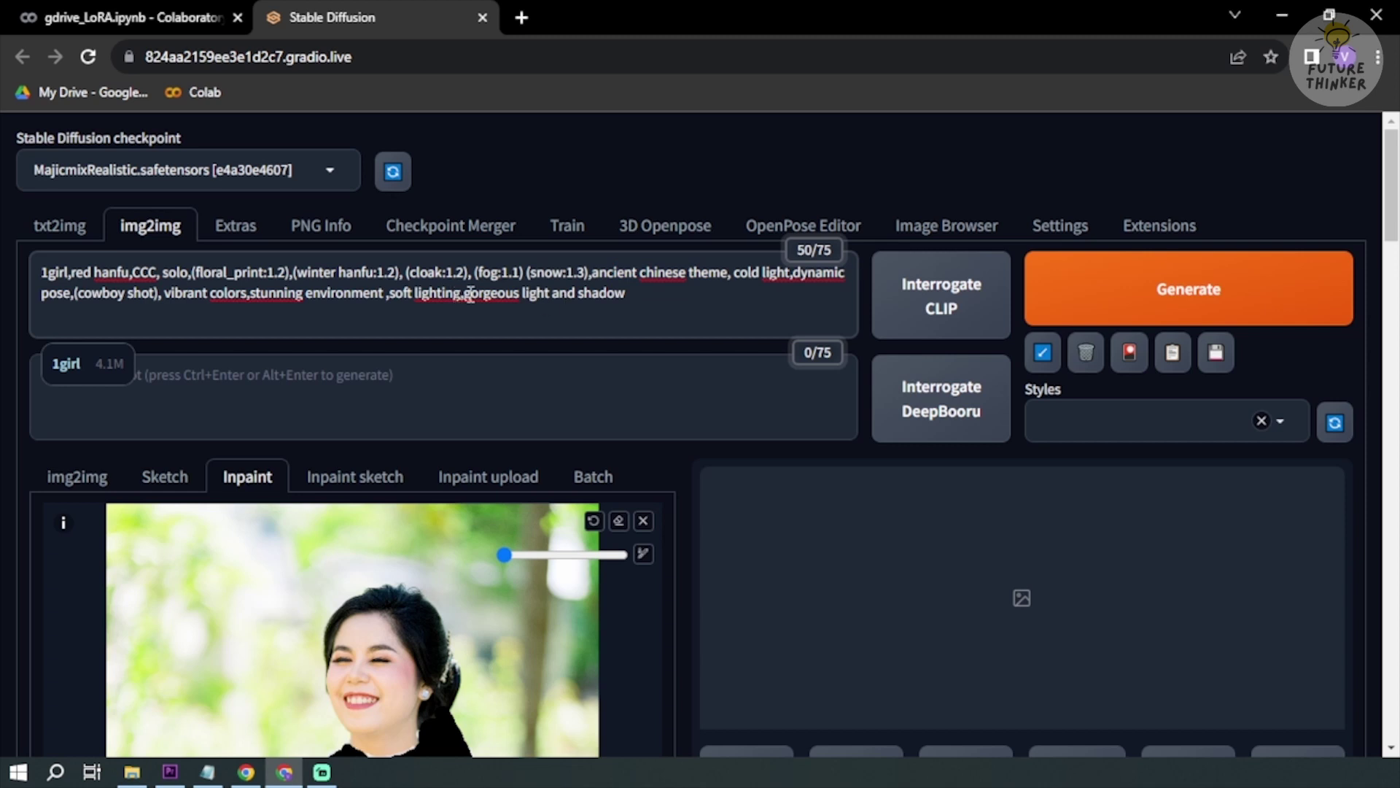
left_click_drag(589, 276, 720, 274)
left_click(720, 274)
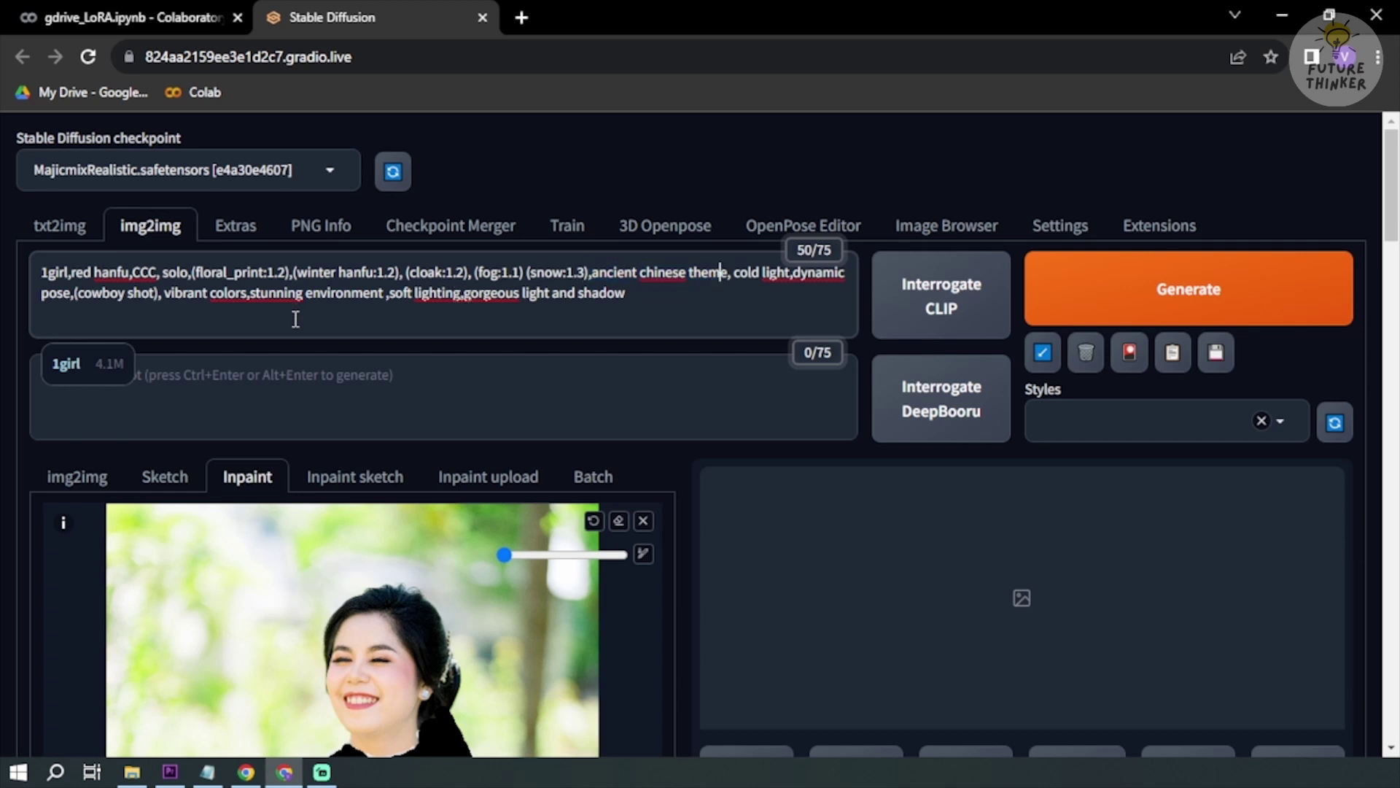
Step: Paste the quality-focused negative prompt and start generating with Ctrl+Enter
left_click(508, 417)
type("ng_deepnegative_v1_75t, bad-hands-5, (worst quality:2),(low quality:2),(normal quality:2),lowres,bad anatomy,bad hands,normal quality,((monochrome)),((grayscale)),((long neck))")
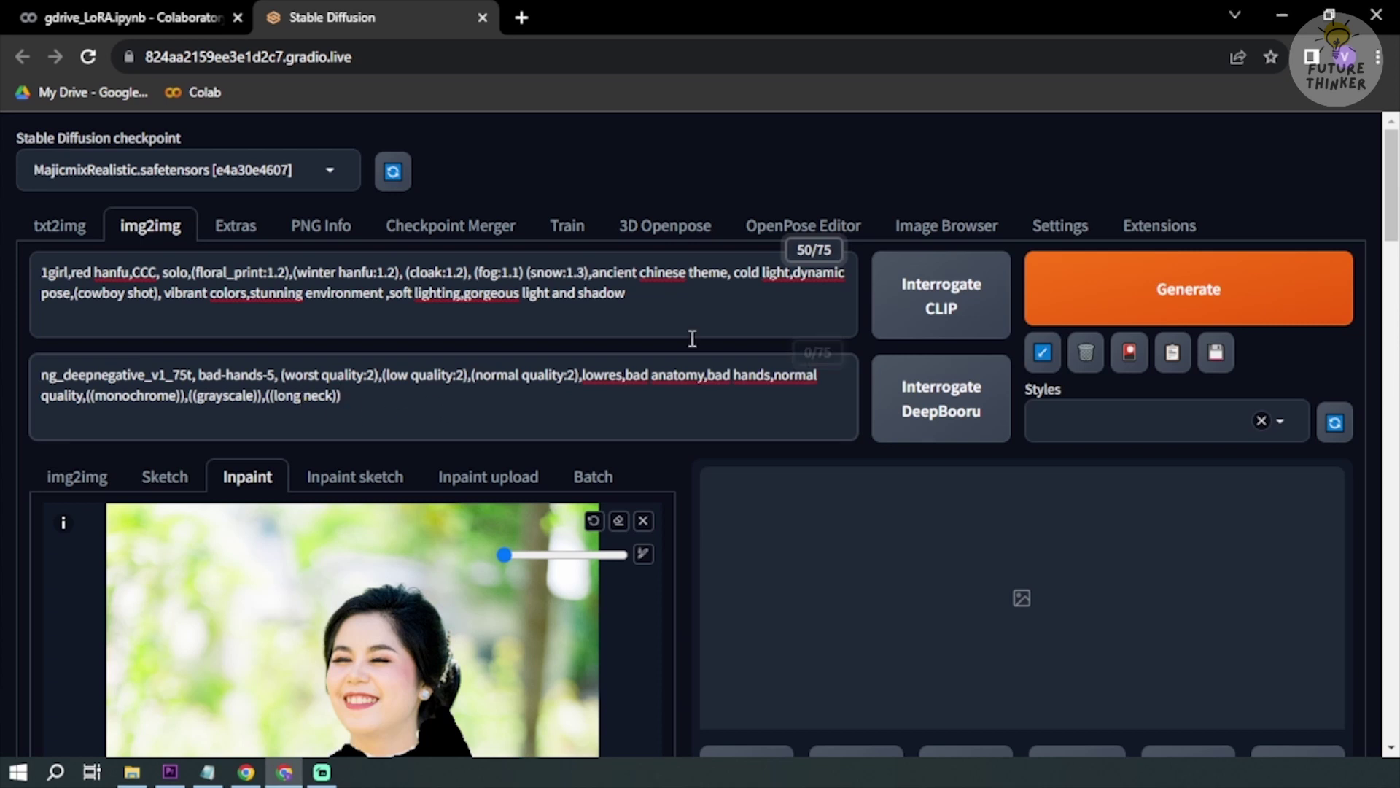
scroll(691, 360, "down", 1)
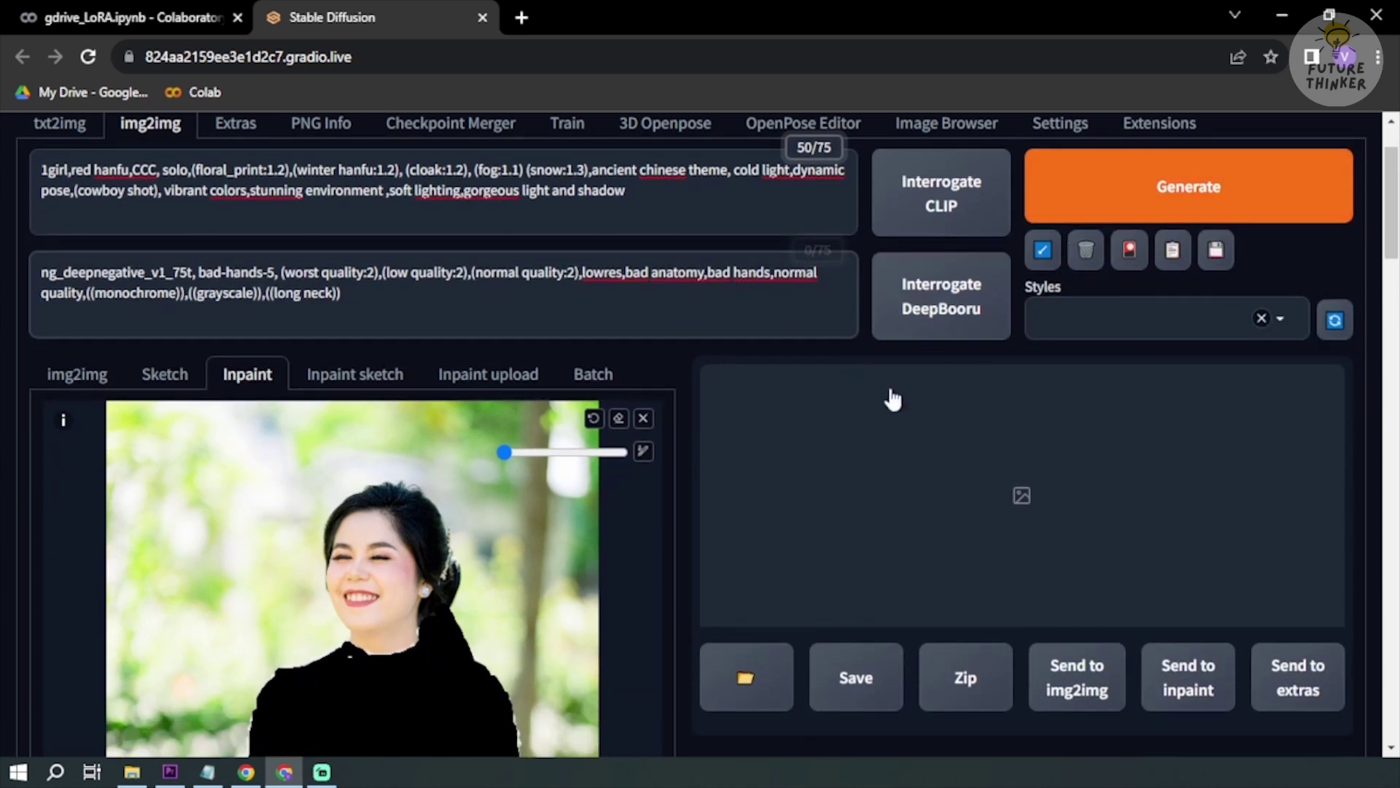
scroll(984, 364, "up", 1)
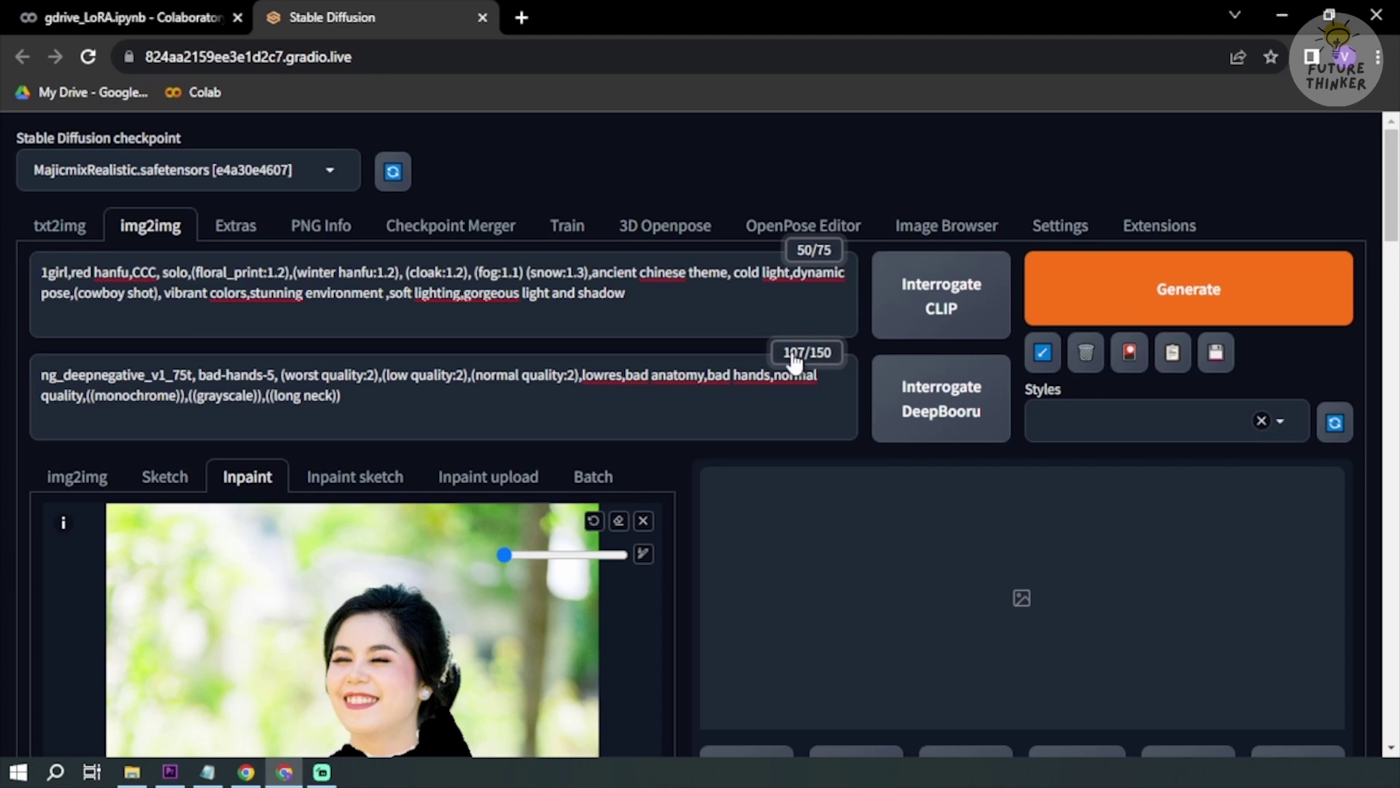
key("ctrl+Return")
scroll(795, 361, "down", 3)
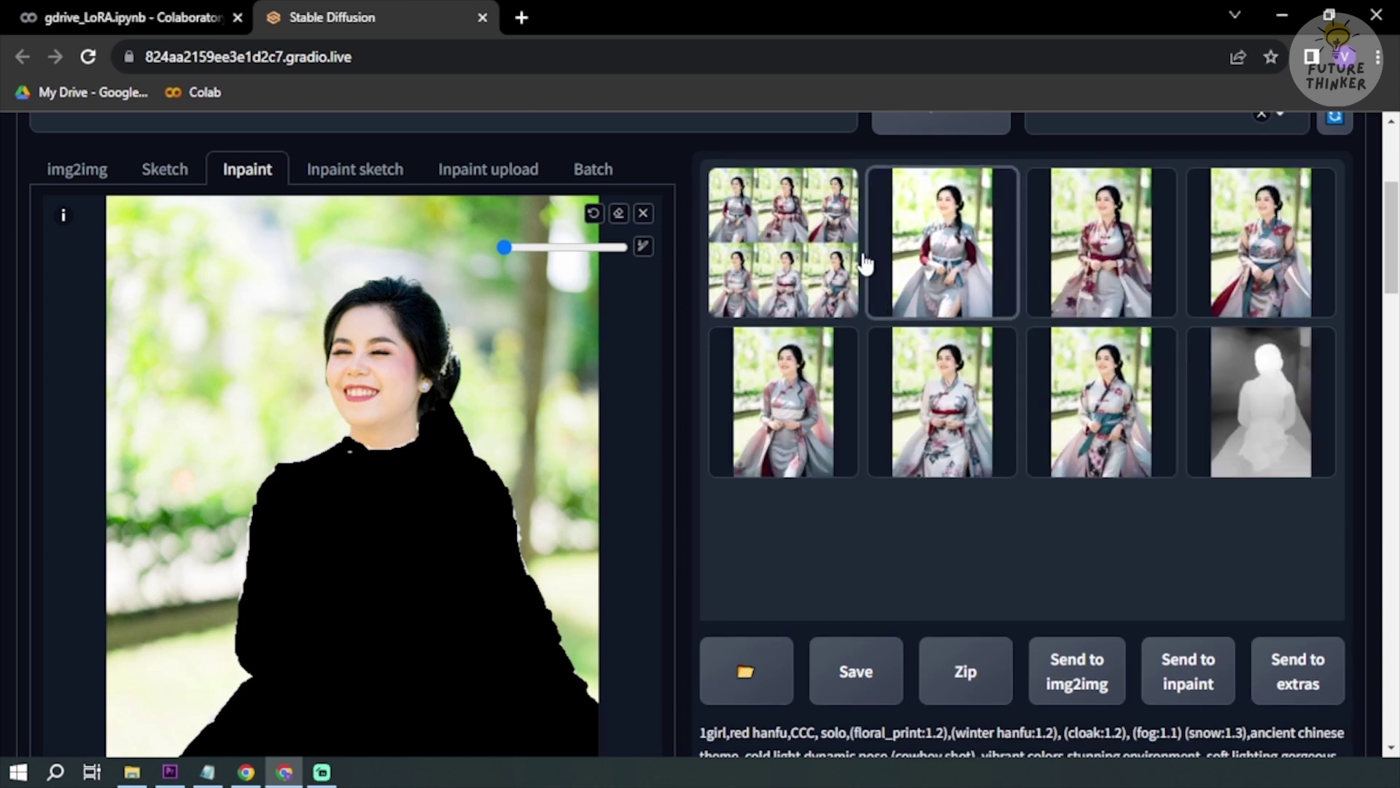
Step: Enlarge the output grid and view the first result, a grey robe with red sleeves
left_click(855, 305)
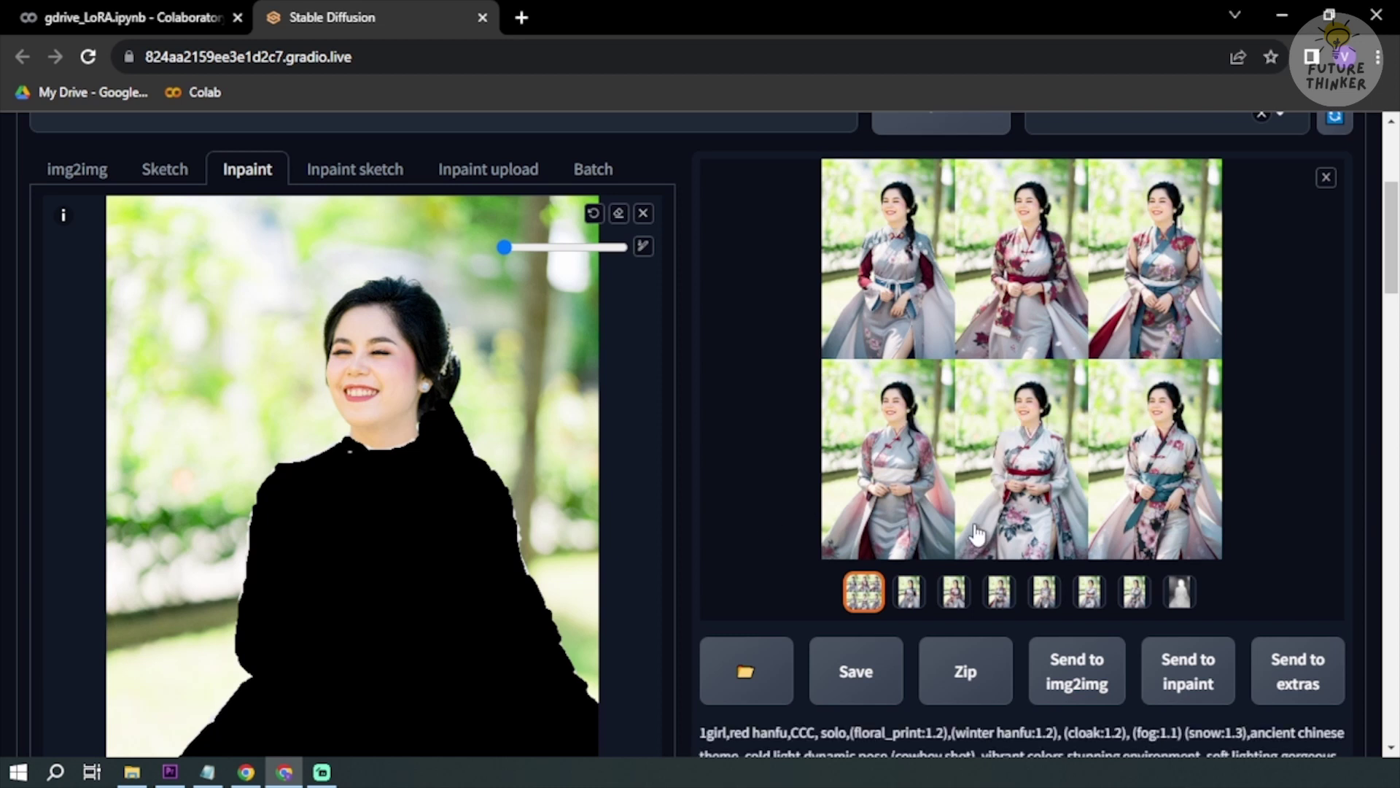
left_click(899, 455)
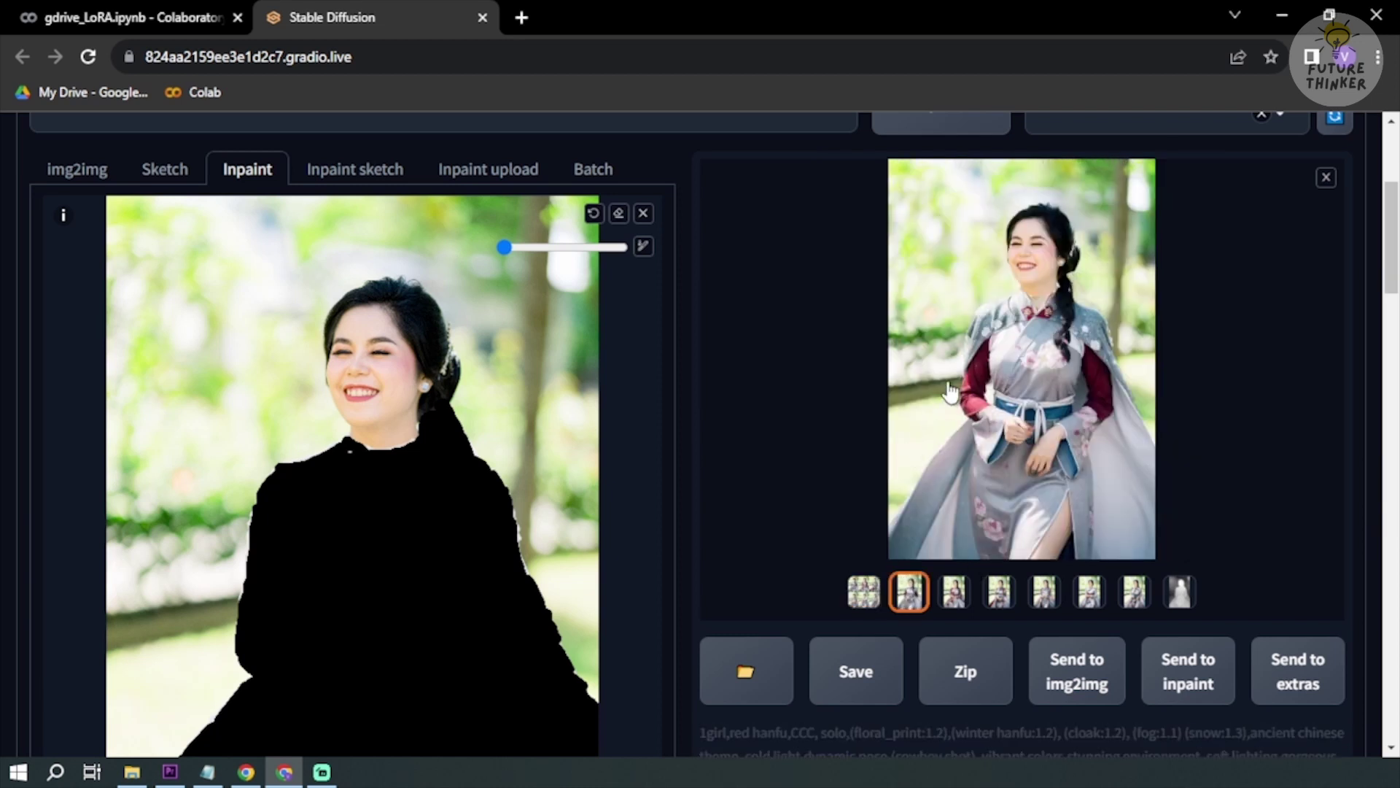
Step: Open the first hanfu result, the six-image grid and the next two results in new tabs
right_click(992, 363)
left_click(1016, 374)
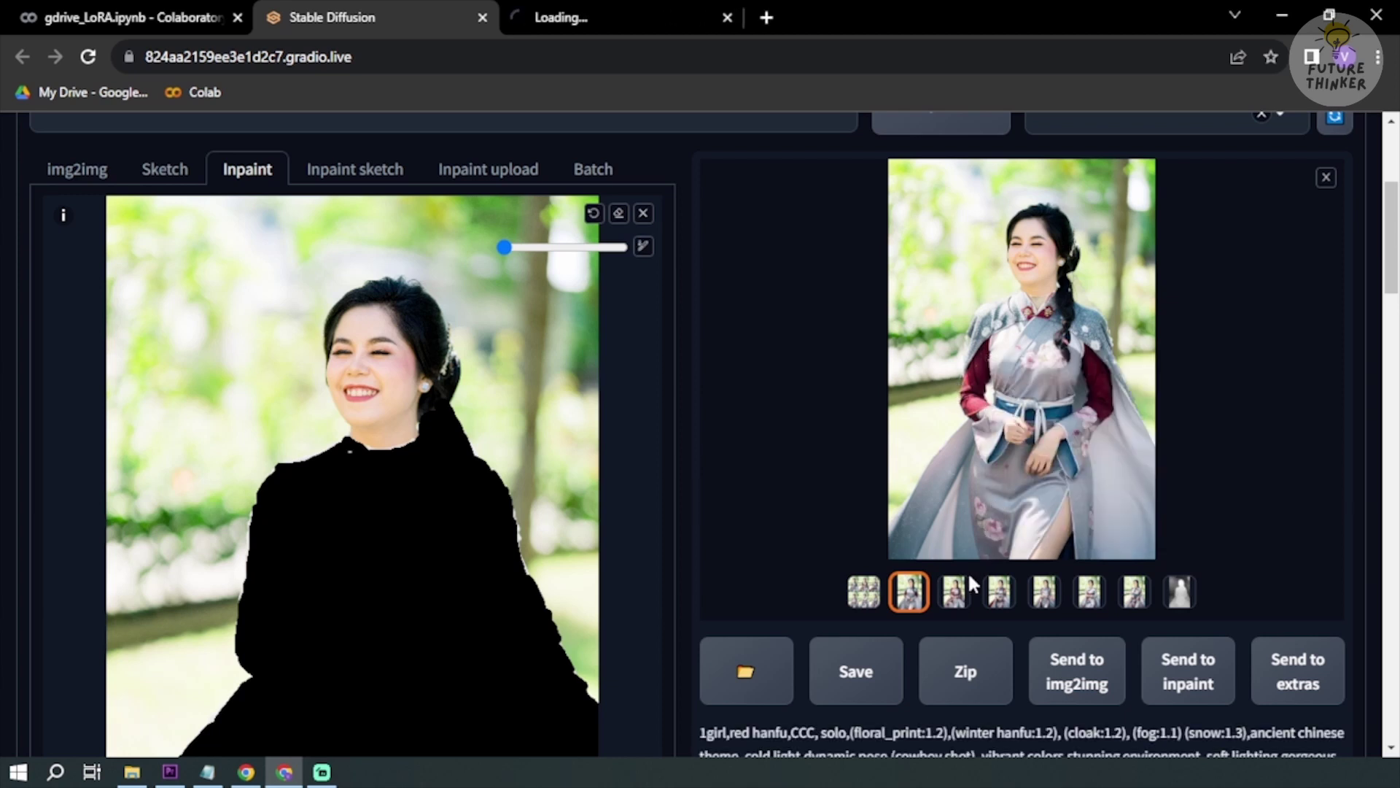
left_click(875, 597)
right_click(1063, 372)
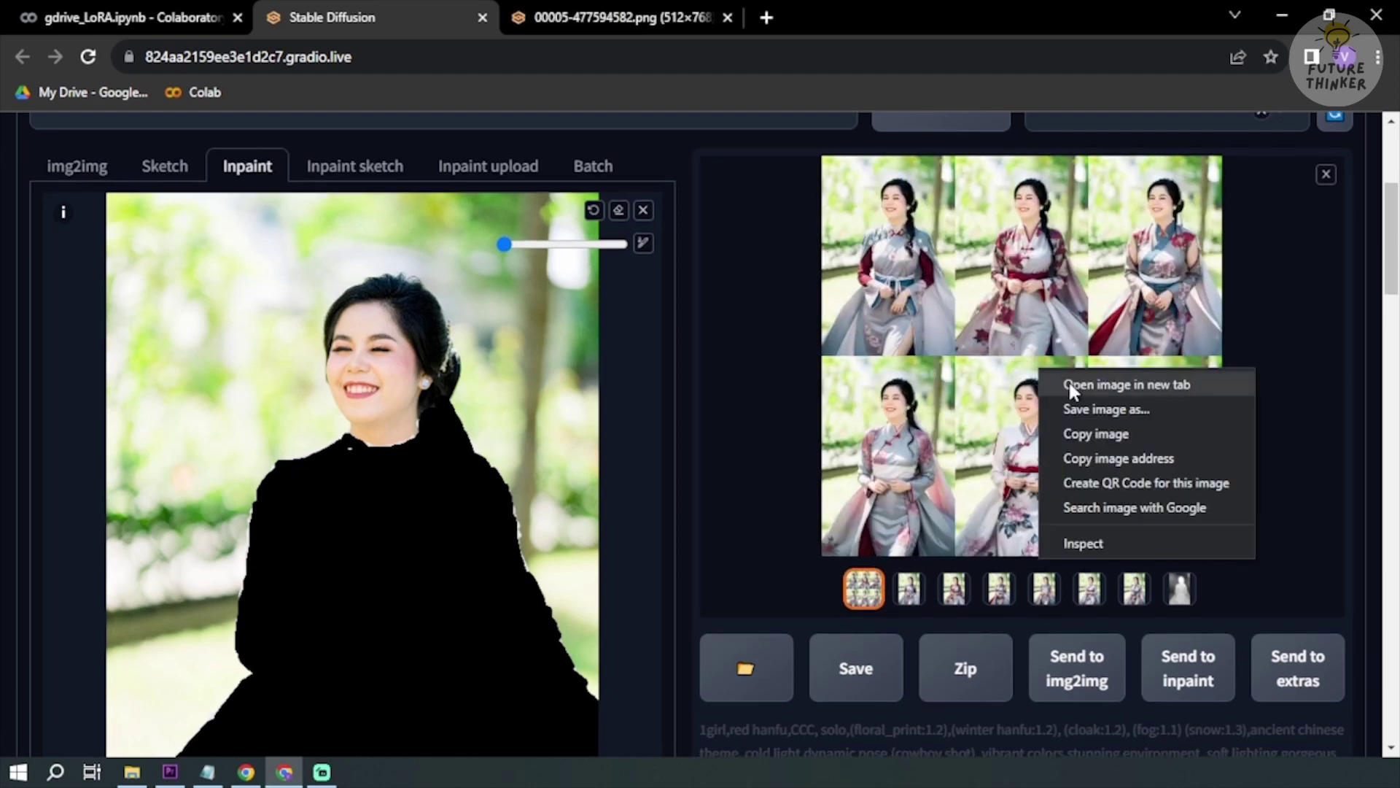
left_click(1072, 380)
left_click(1019, 409)
right_click(1034, 409)
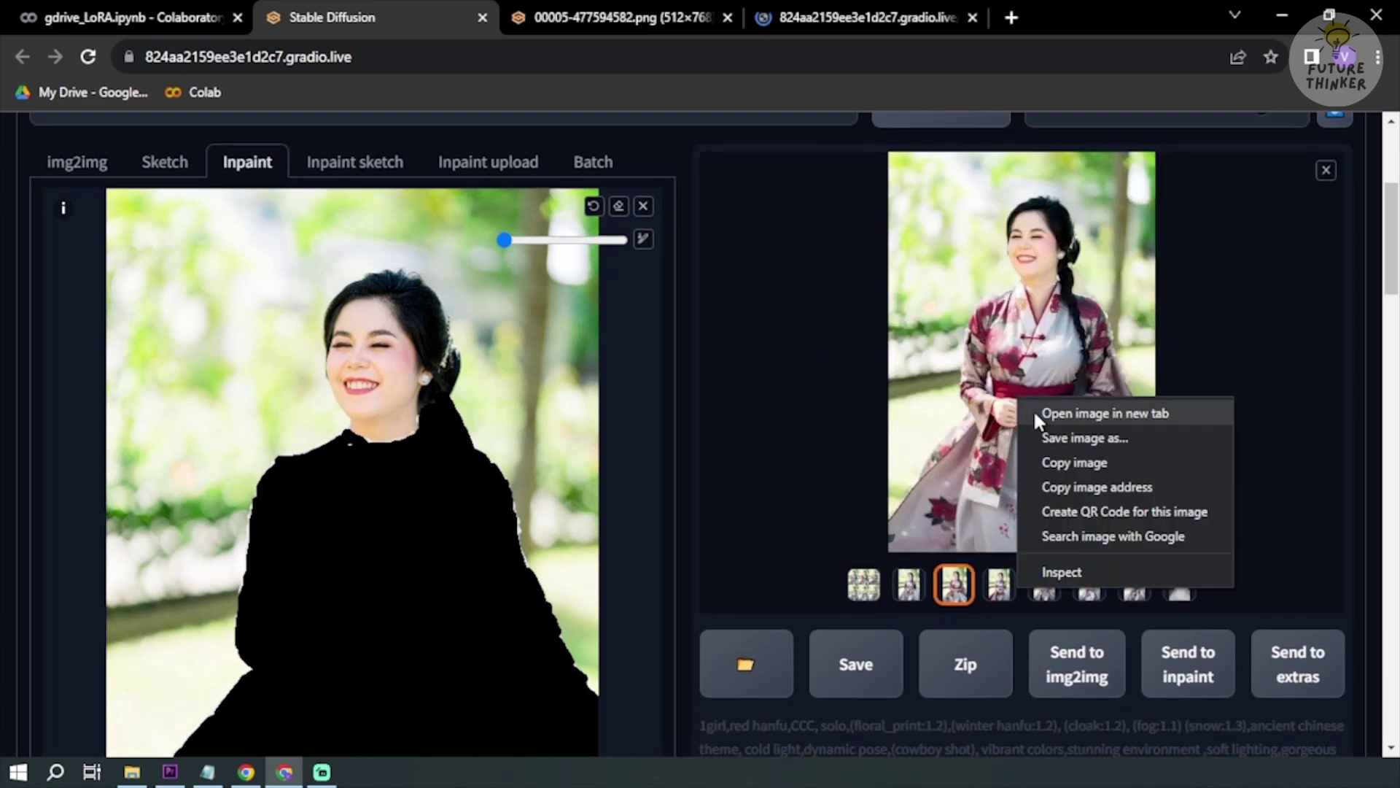
left_click(1051, 414)
left_click(1018, 341)
right_click(1045, 343)
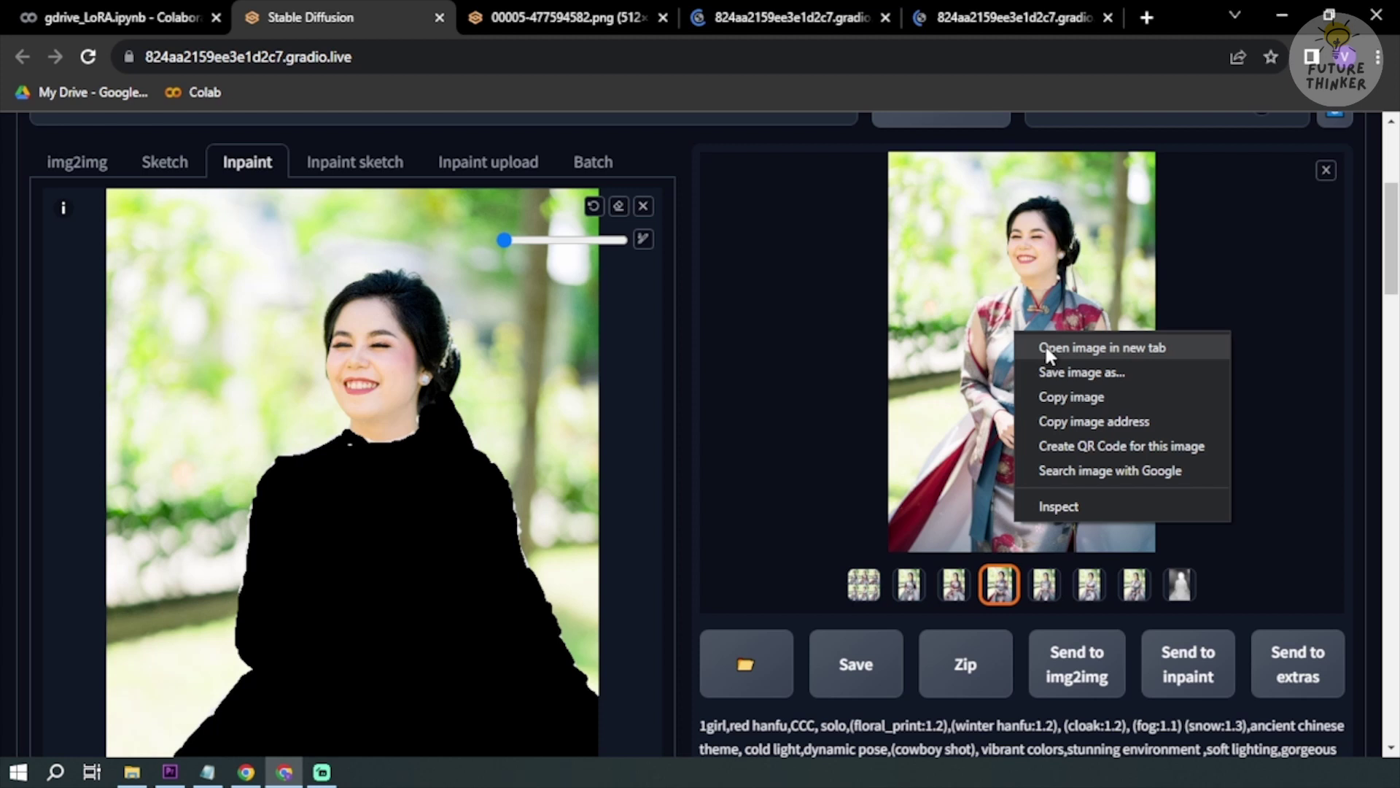
left_click(1061, 353)
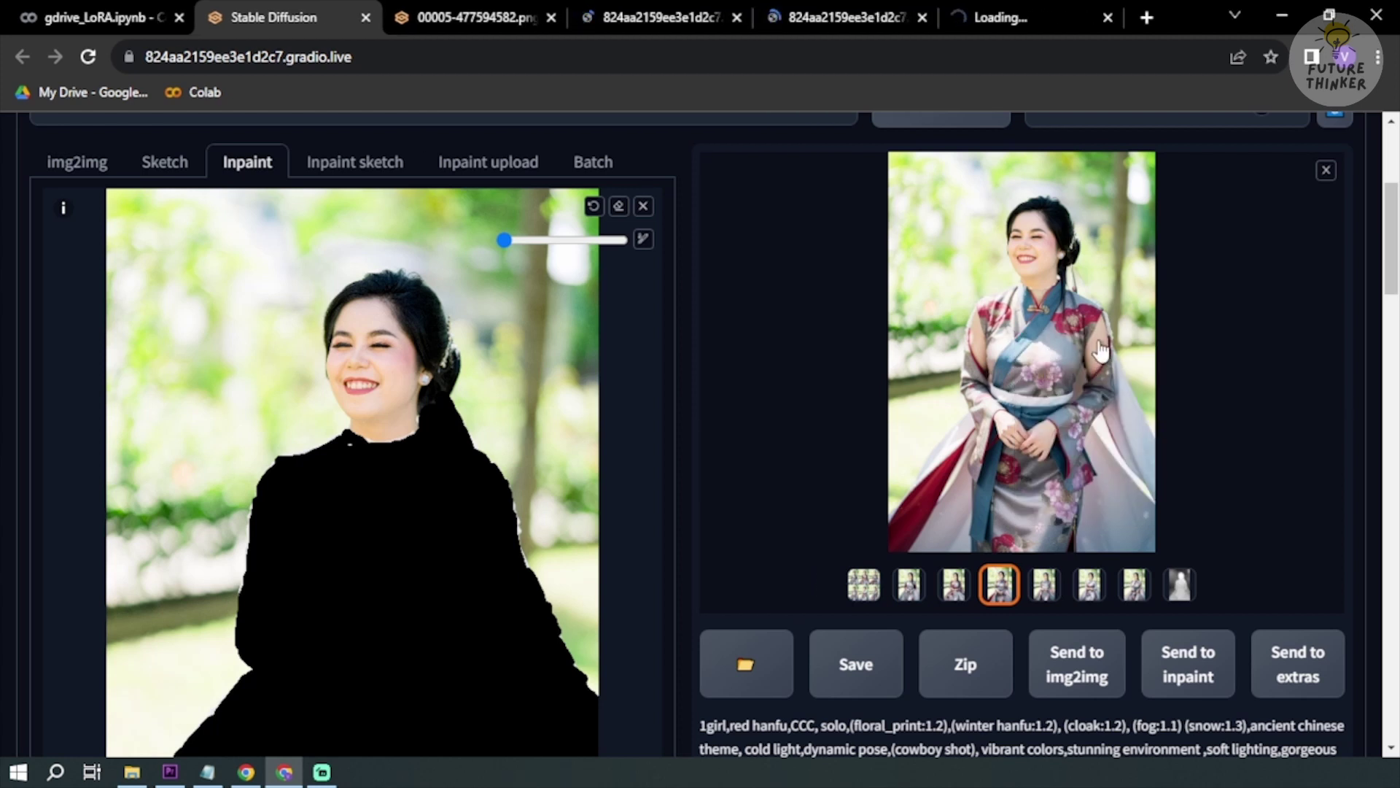
Step: Open the remaining results in new tabs, preview the depth map, then show 00005-477594582.png
left_click(1020, 361)
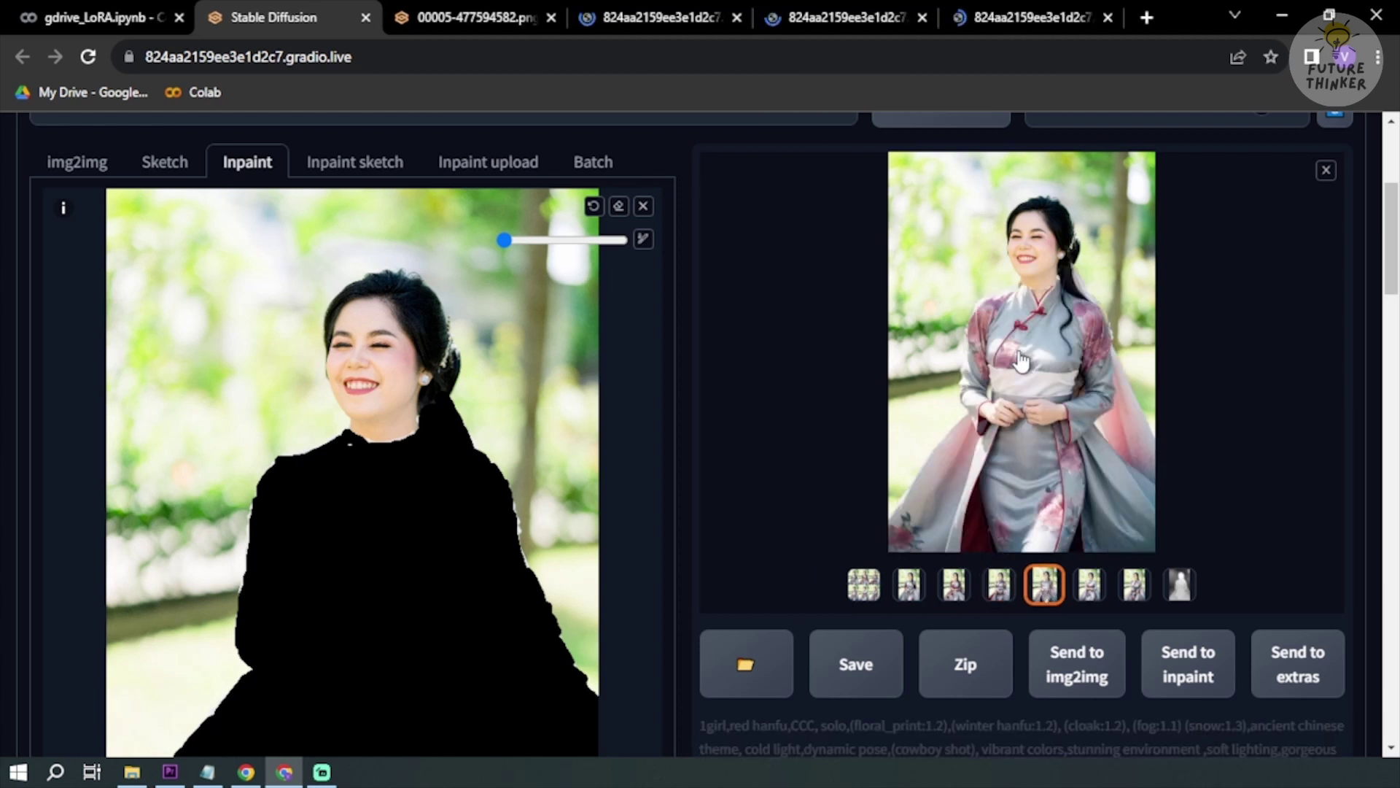
right_click(1040, 353)
left_click(1045, 365)
right_click(1014, 359)
left_click(1039, 369)
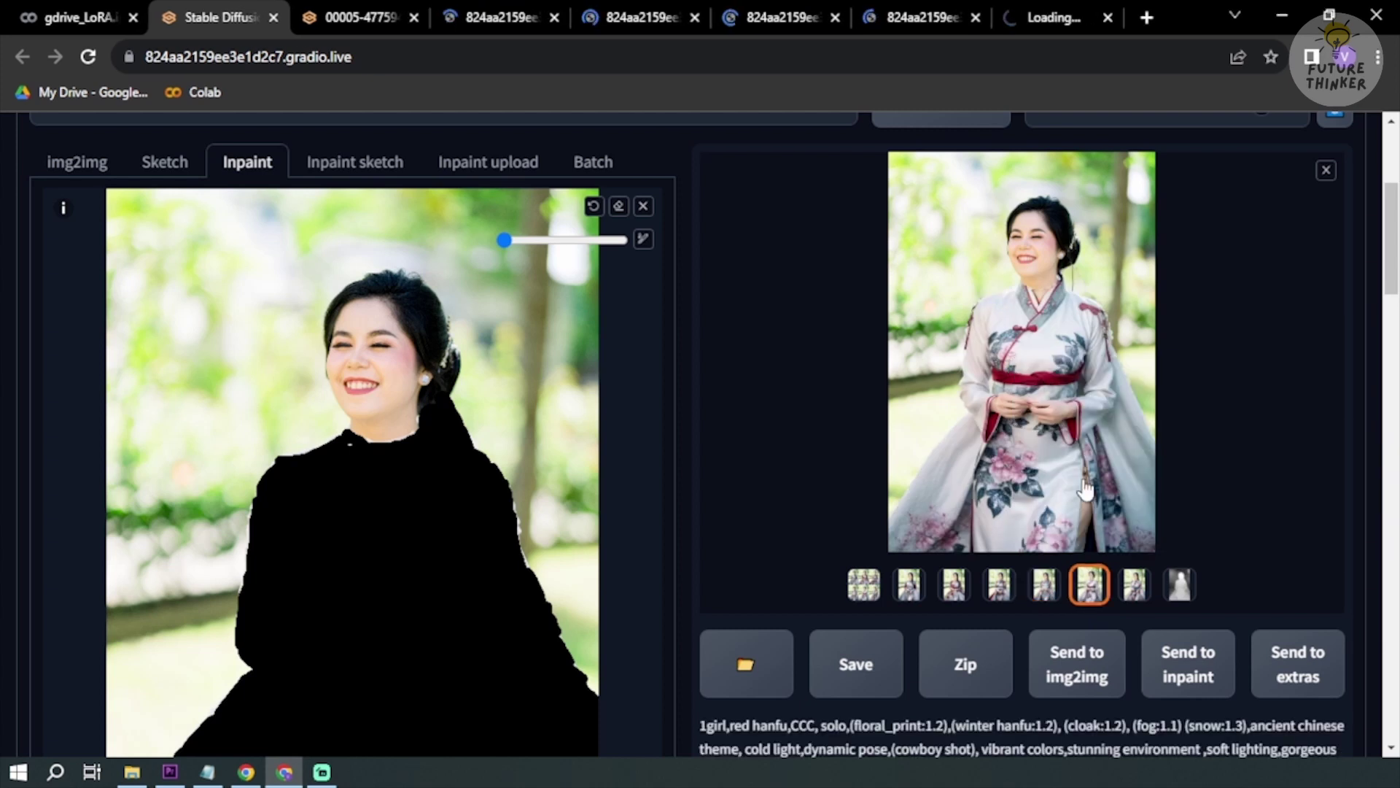
left_click(1054, 412)
right_click(1052, 410)
left_click(1070, 421)
left_click(1180, 583)
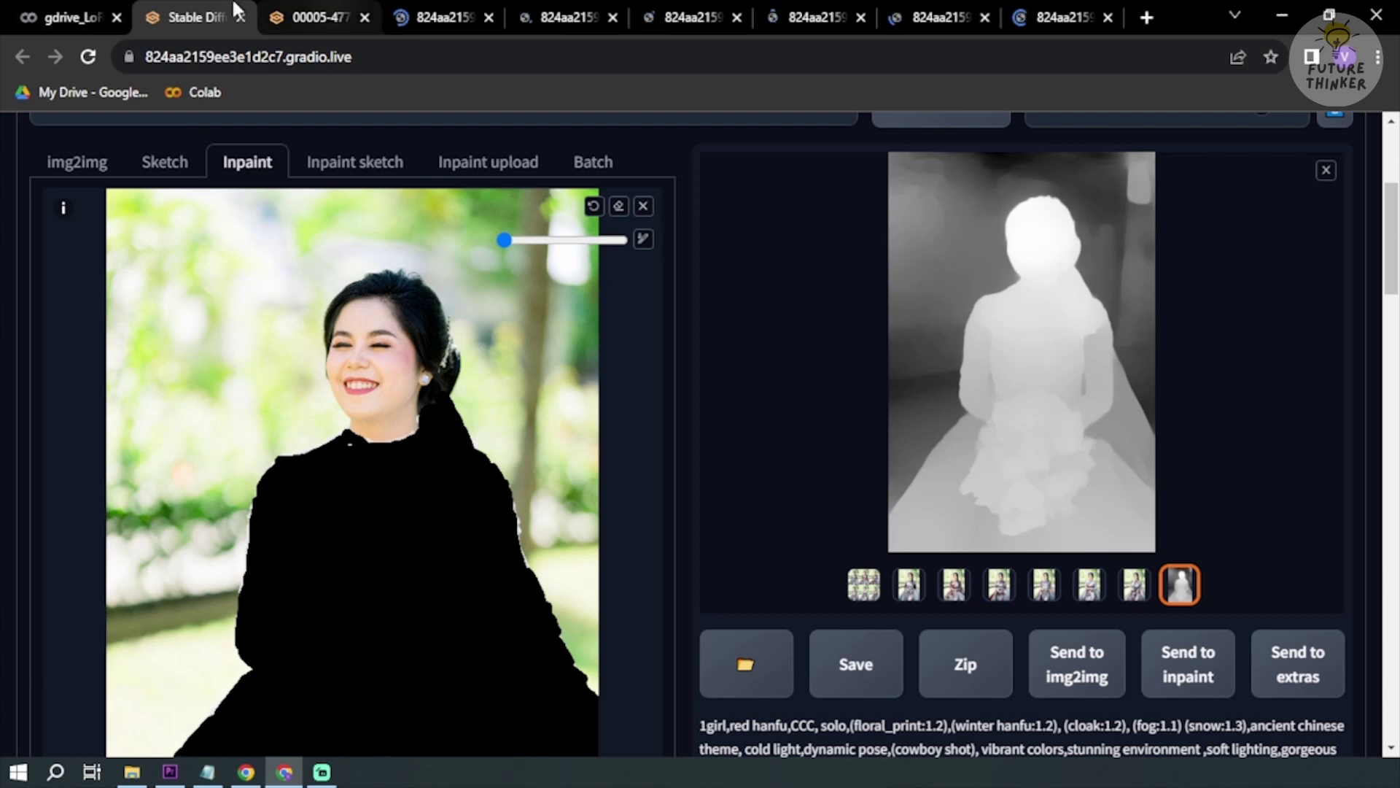
left_click(322, 8)
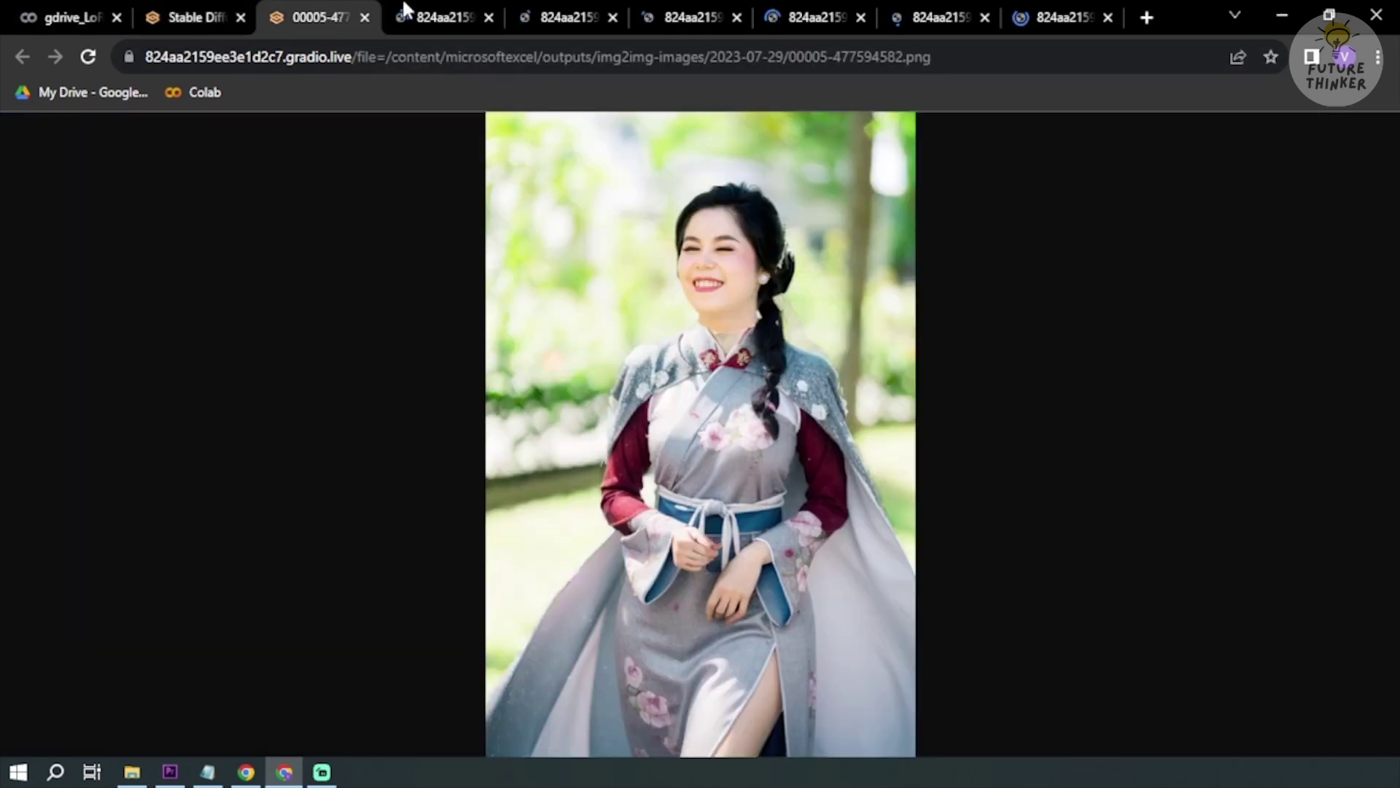
Step: Move the grid tab ahead, fit hanfu image 00005 to the window, and bring up the original bride photo
left_click_drag(400, 9, 323, 6)
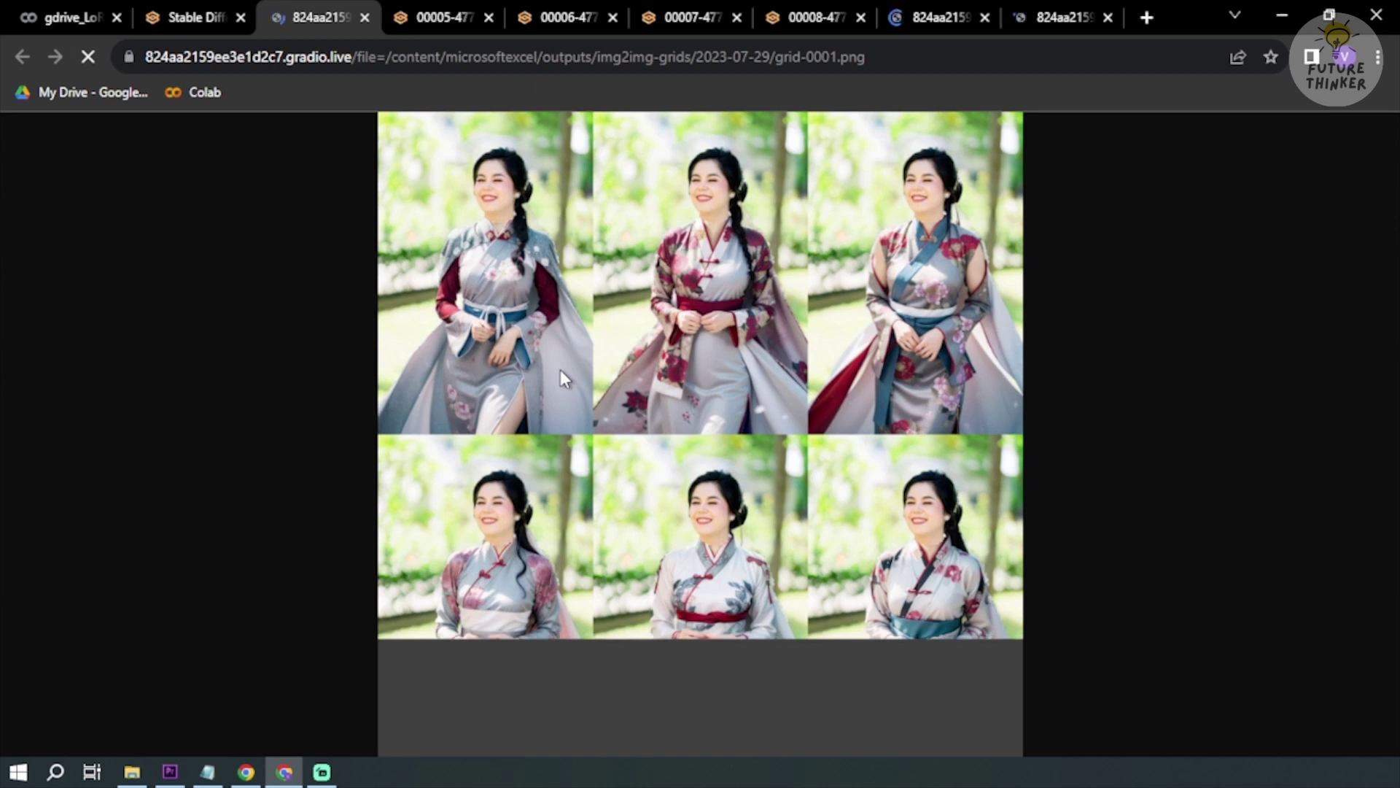
key("ctrl+Tab")
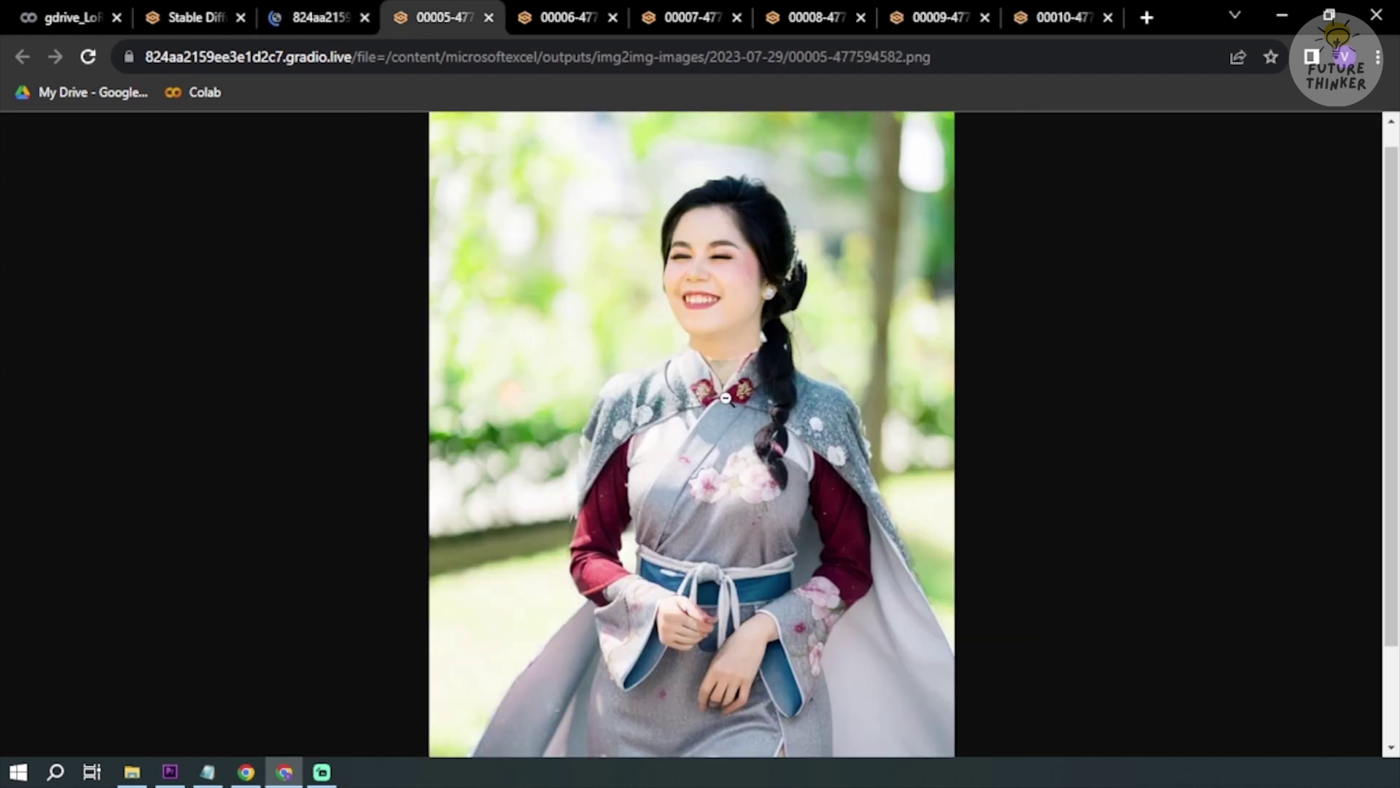
scroll(726, 397, "down", 2)
left_click(725, 397)
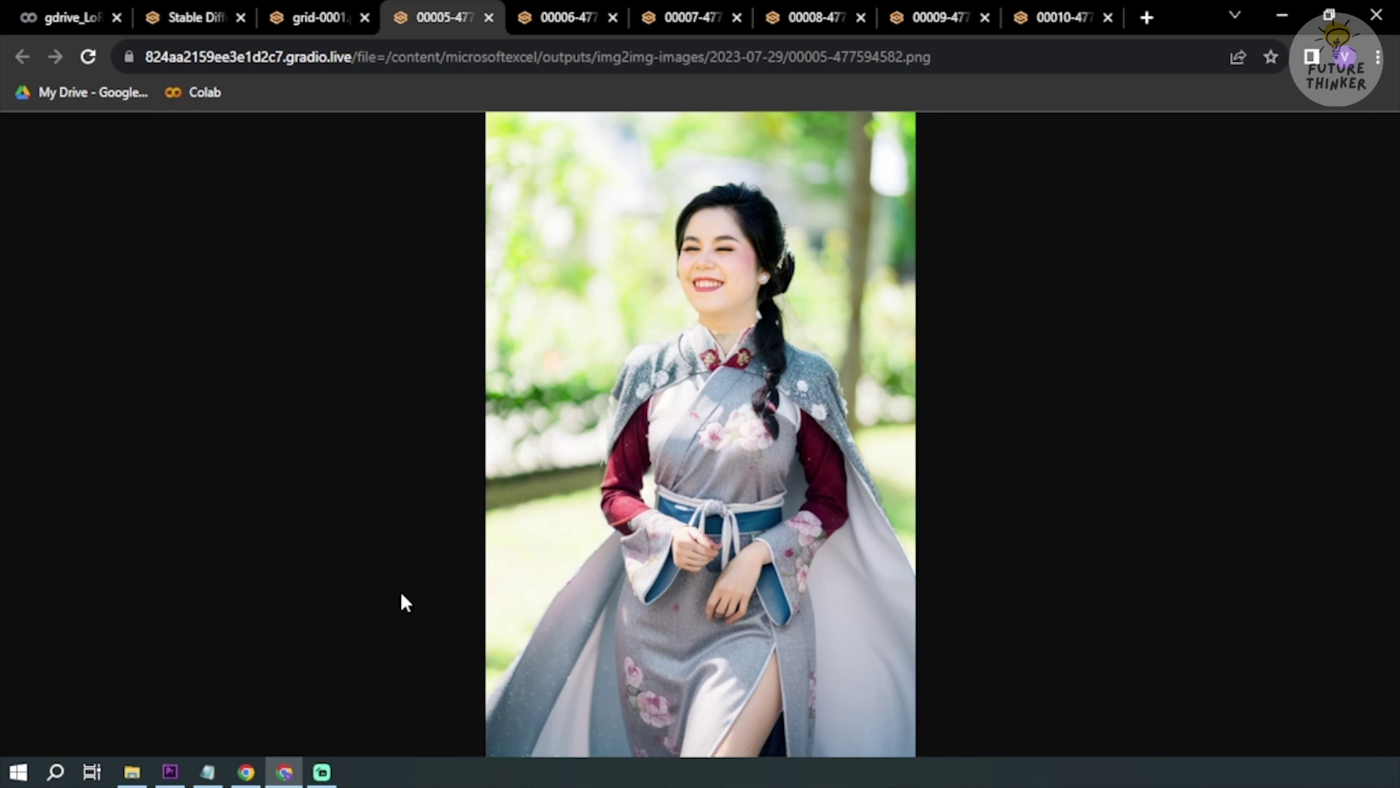
left_click(132, 771)
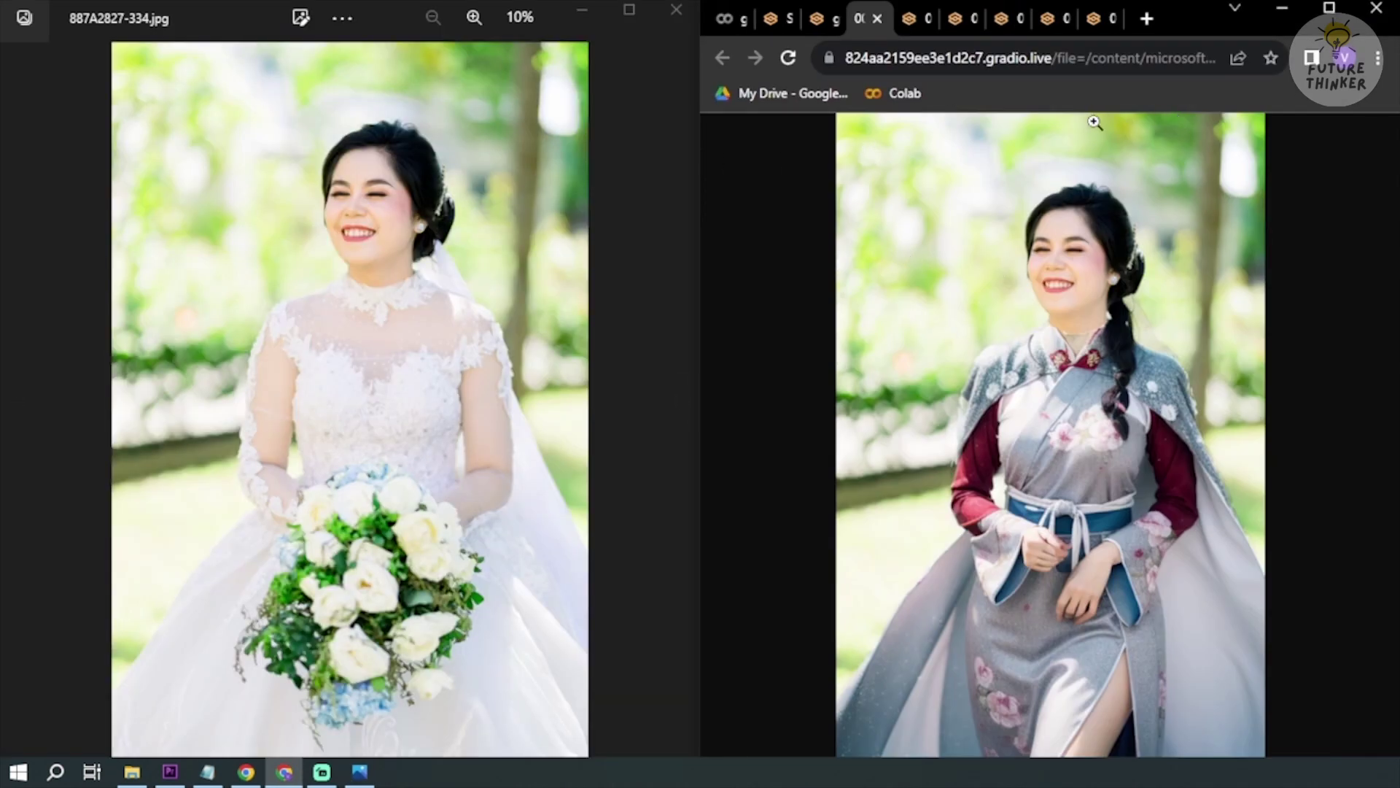
Step: Hide Chrome's bookmarks bar and page forward through each generated hanfu image
key("ctrl+shift+b")
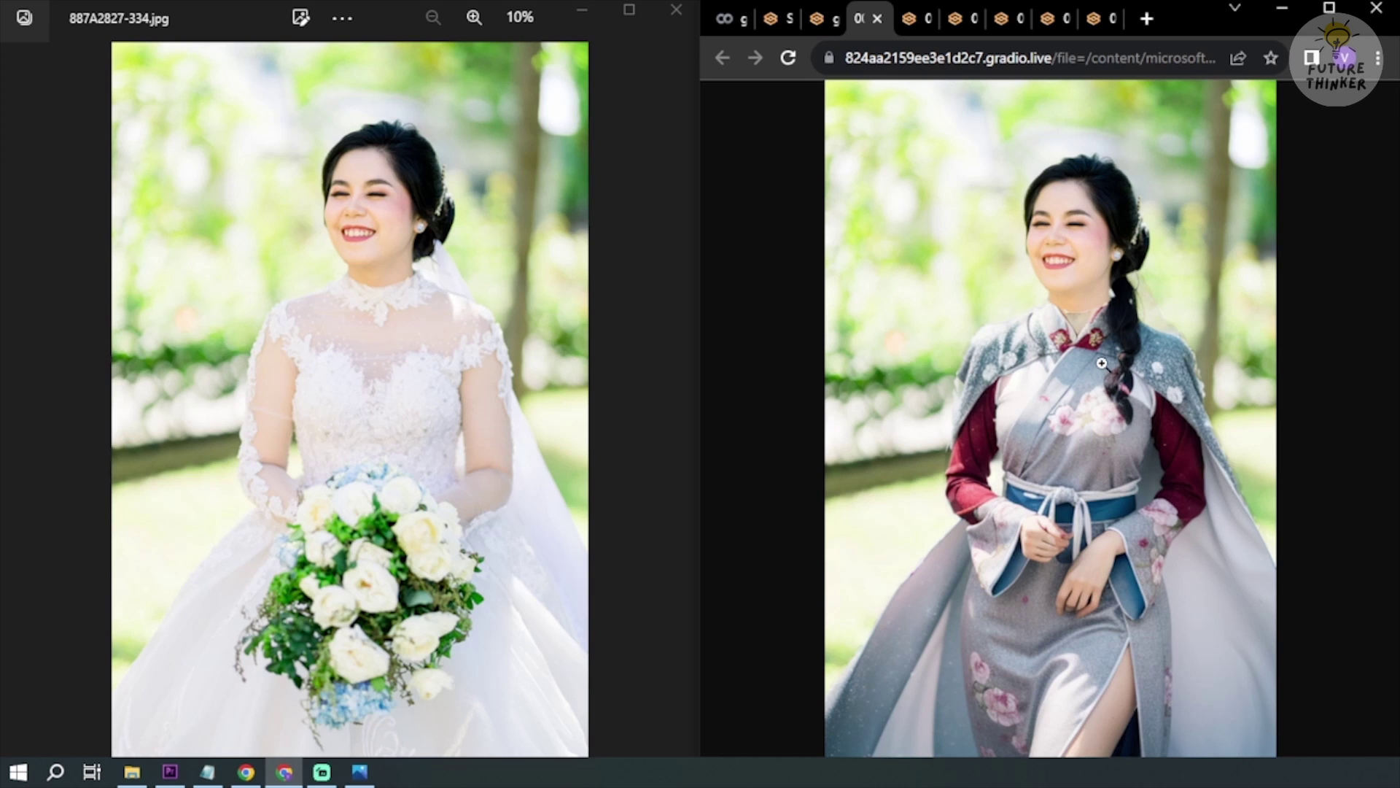
key("ctrl+Tab")
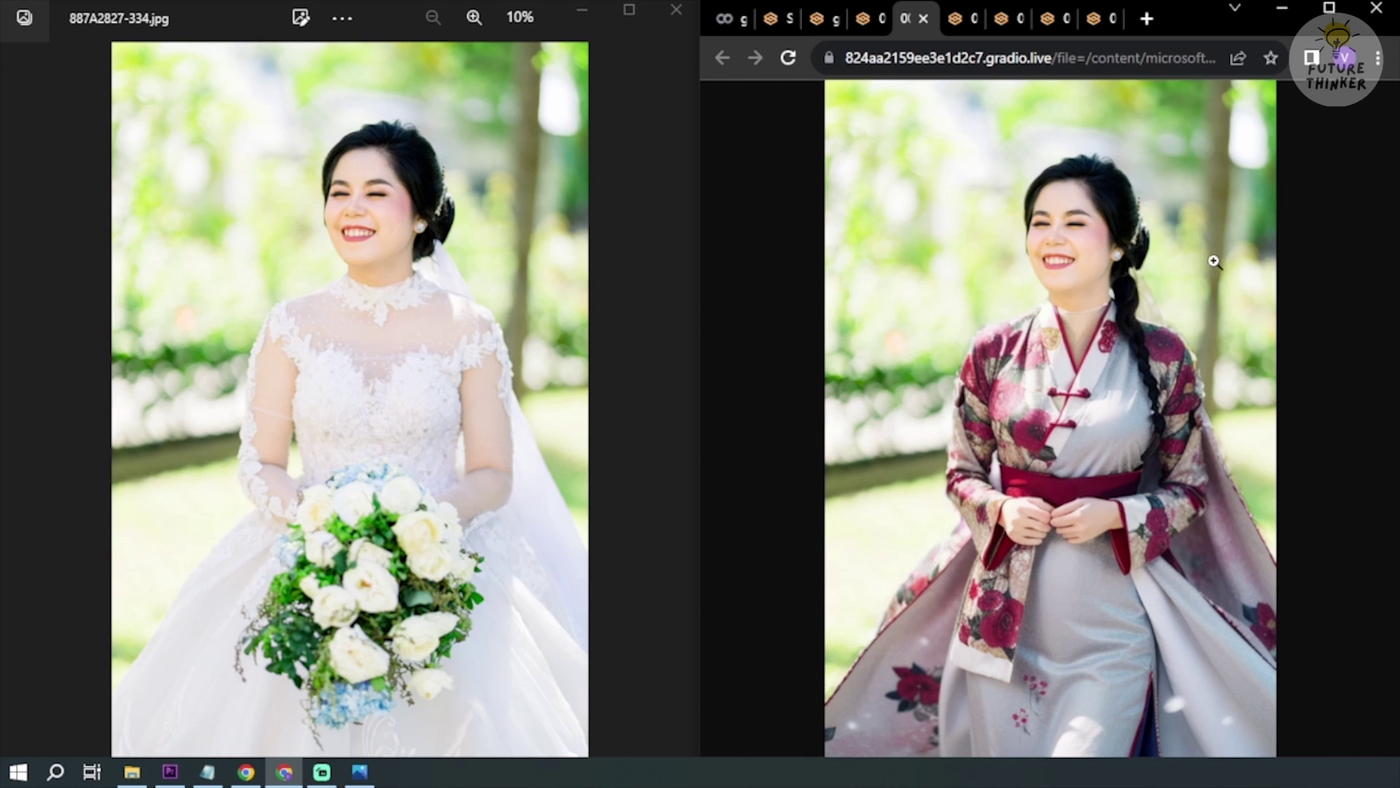
key("ctrl+Tab")
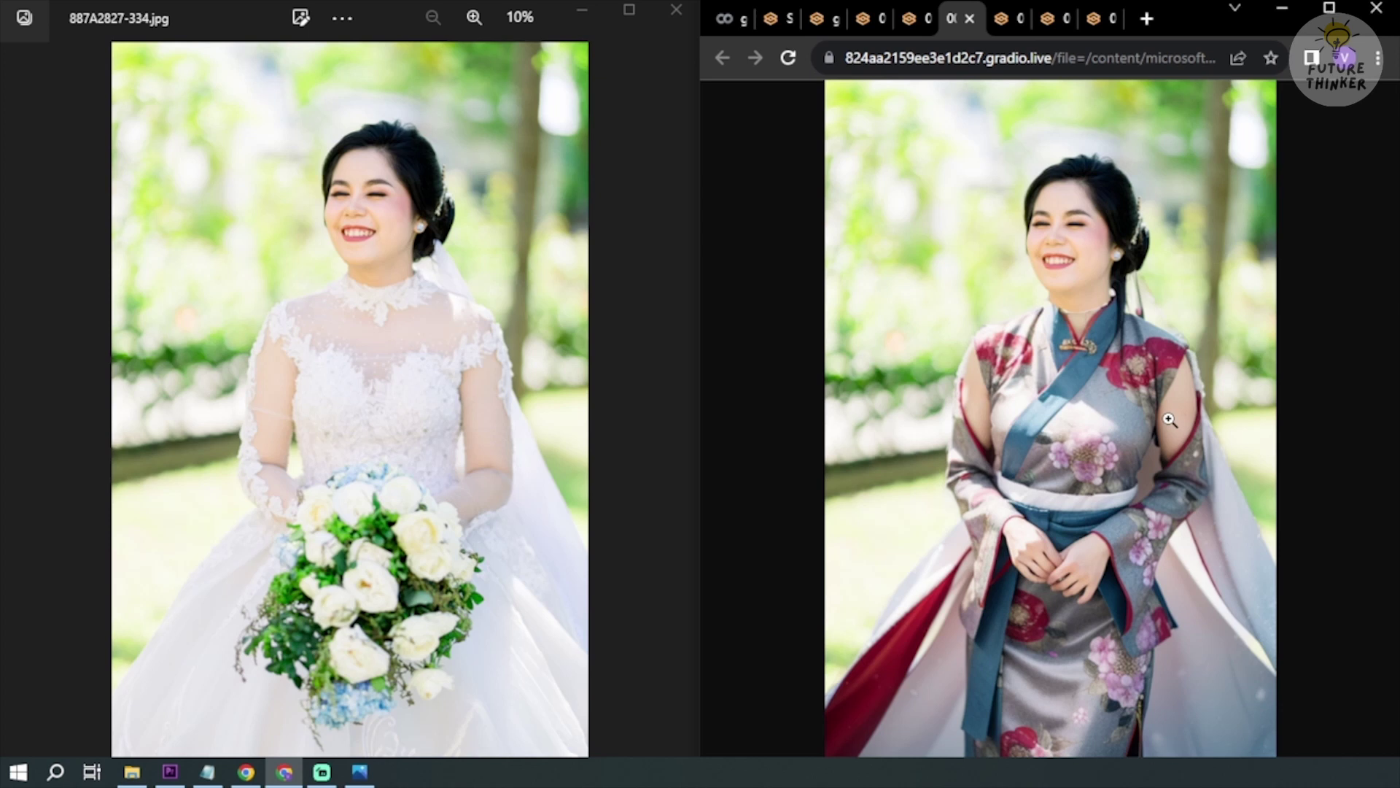
key("ctrl+Tab")
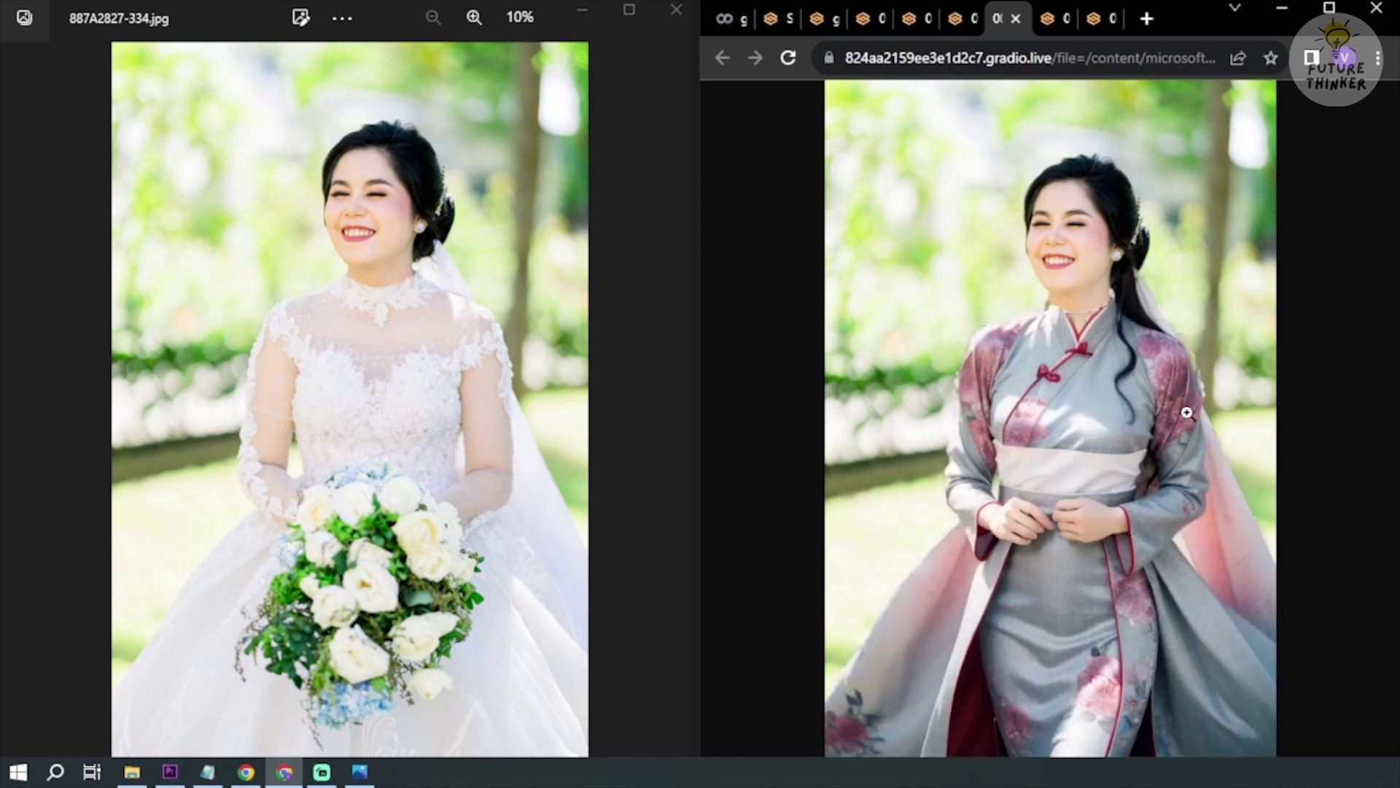
key("ctrl+Tab")
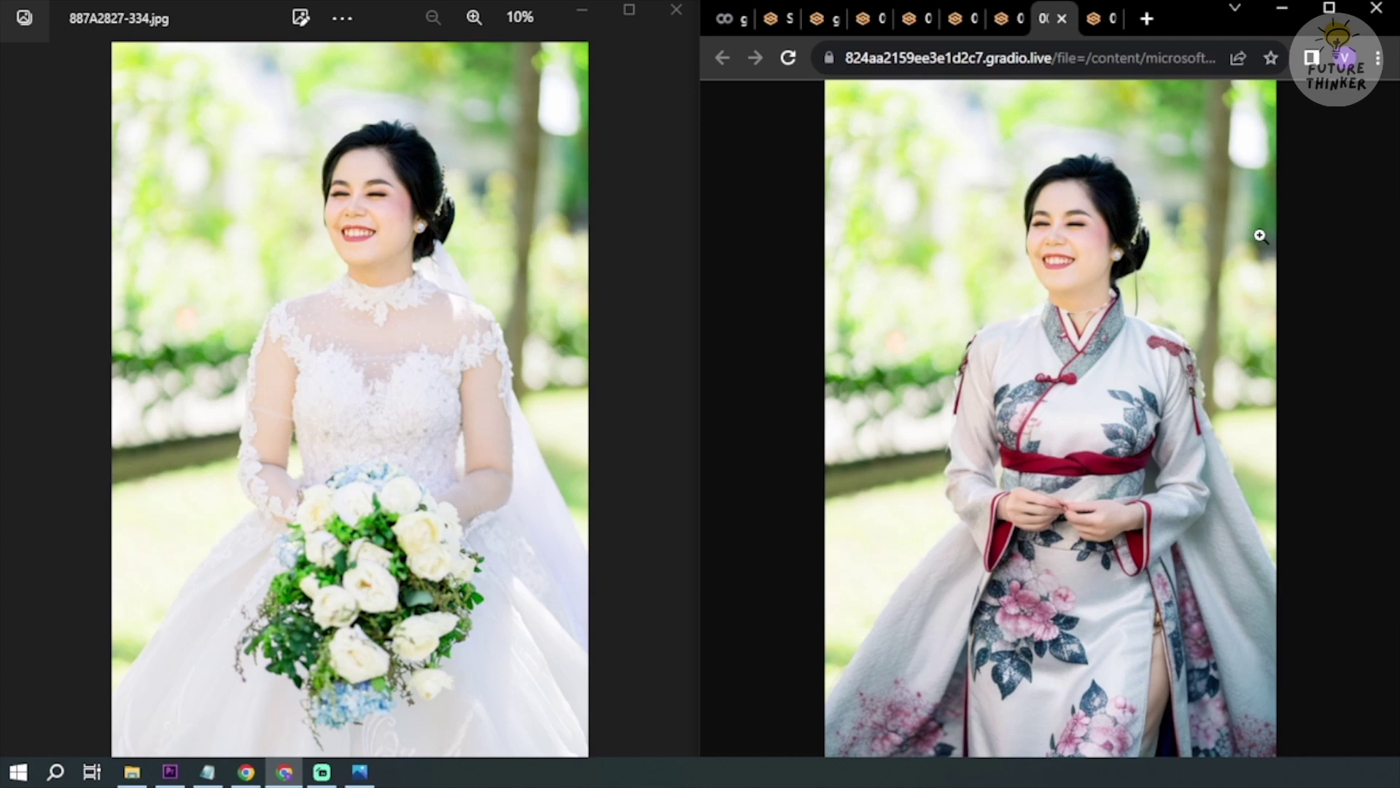
key("ctrl+Tab")
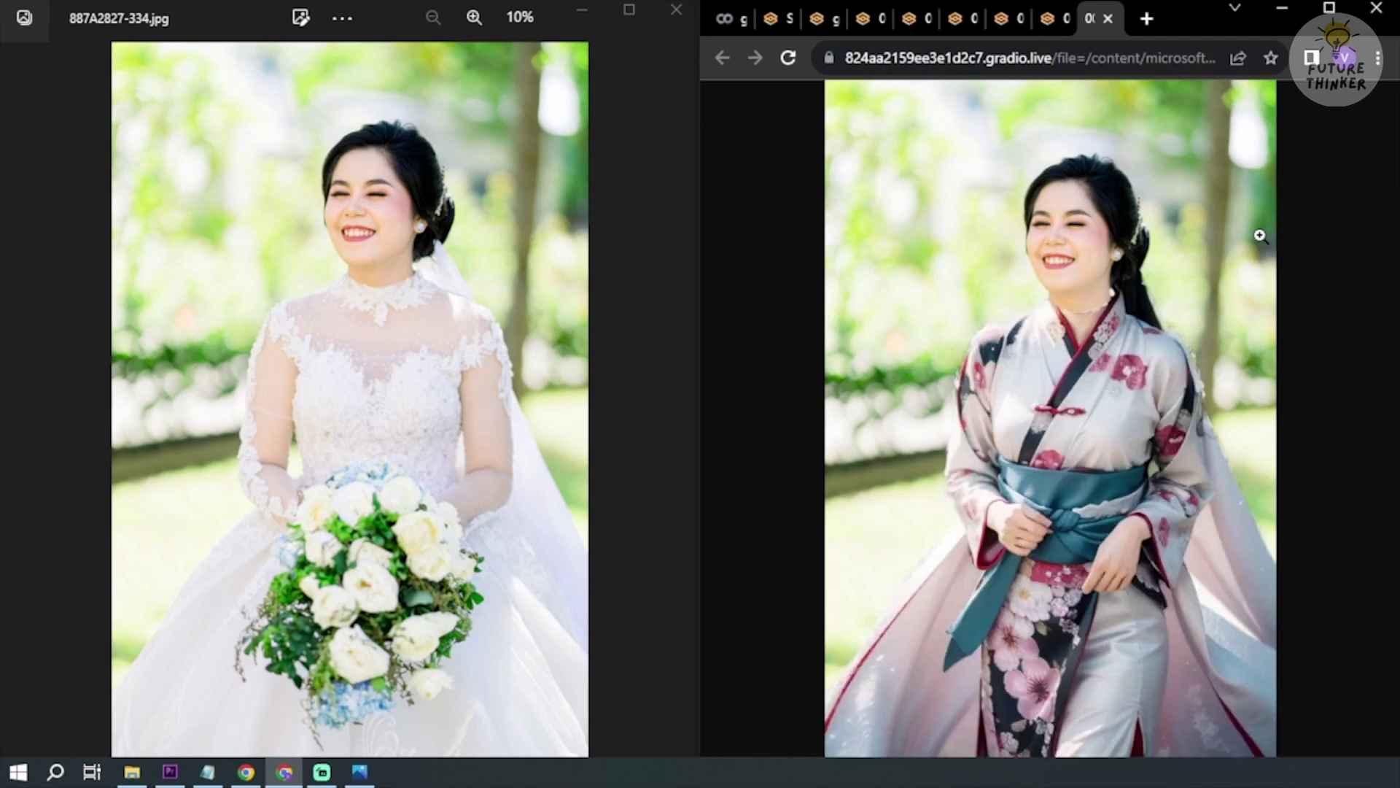
Step: Step back through the earlier hanfu images to the six-image grid
key("ctrl+shift+Tab")
key("ctrl+shift+Tab")
key("ctrl+shift+Tab")
key("ctrl+shift+Tab")
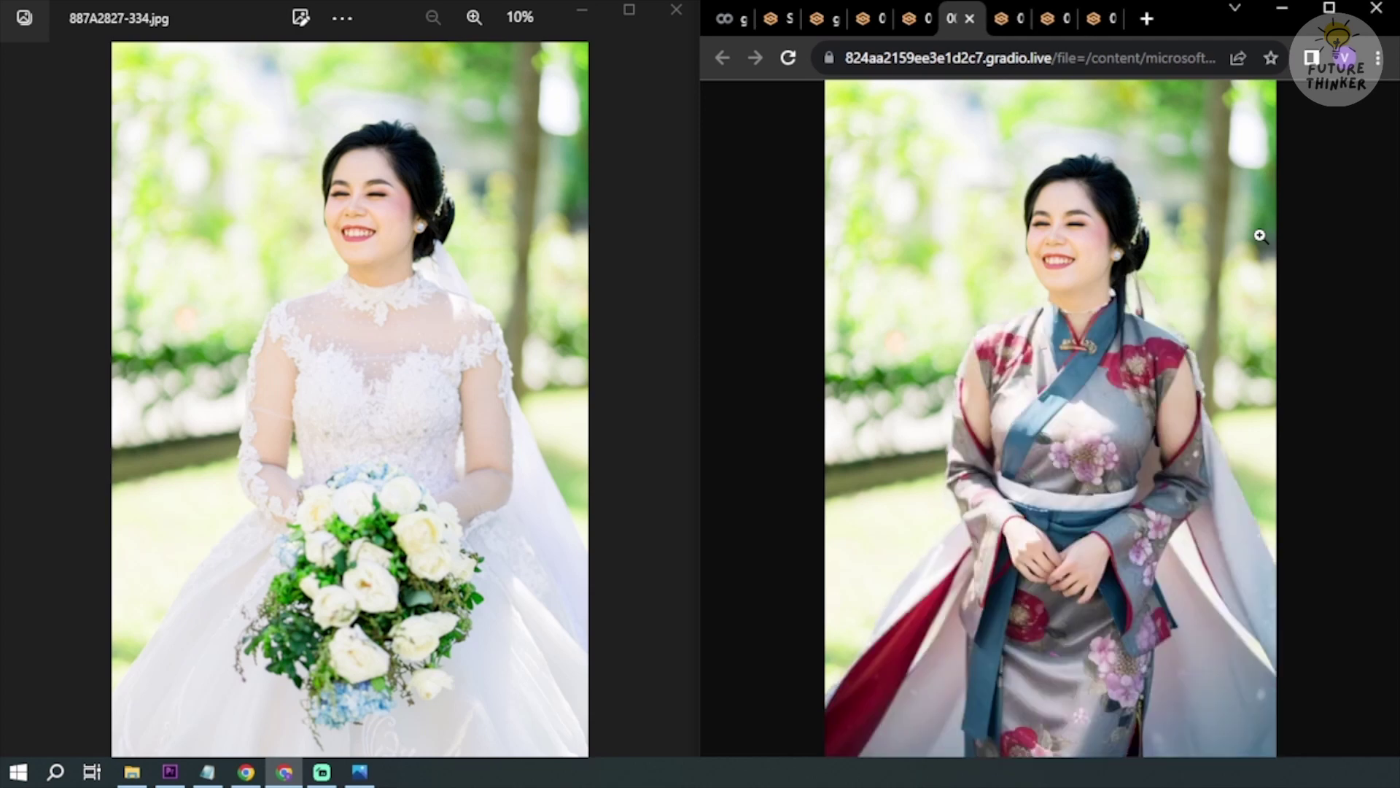
key("shift+Tab")
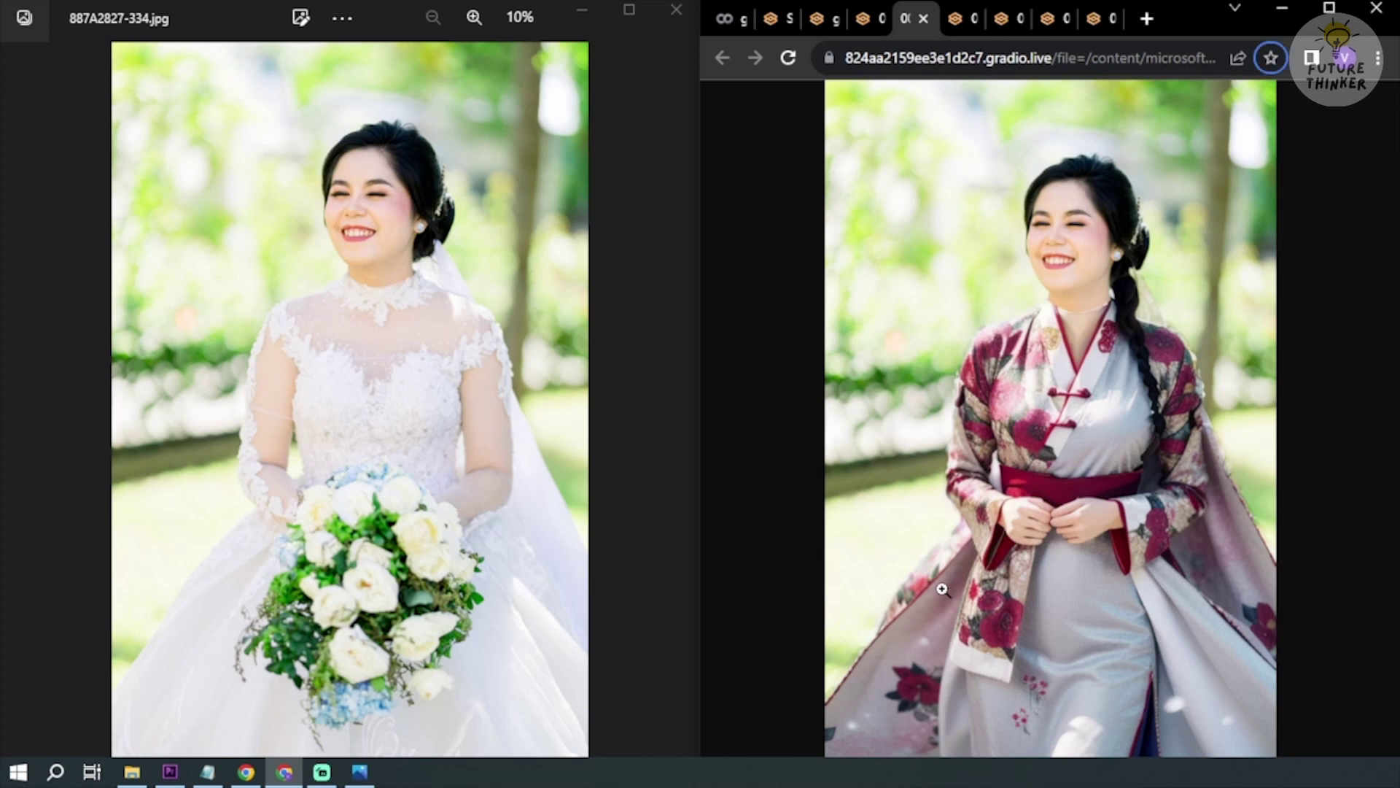
key("ctrl+shift+Tab")
key("ctrl+shift+Tab")
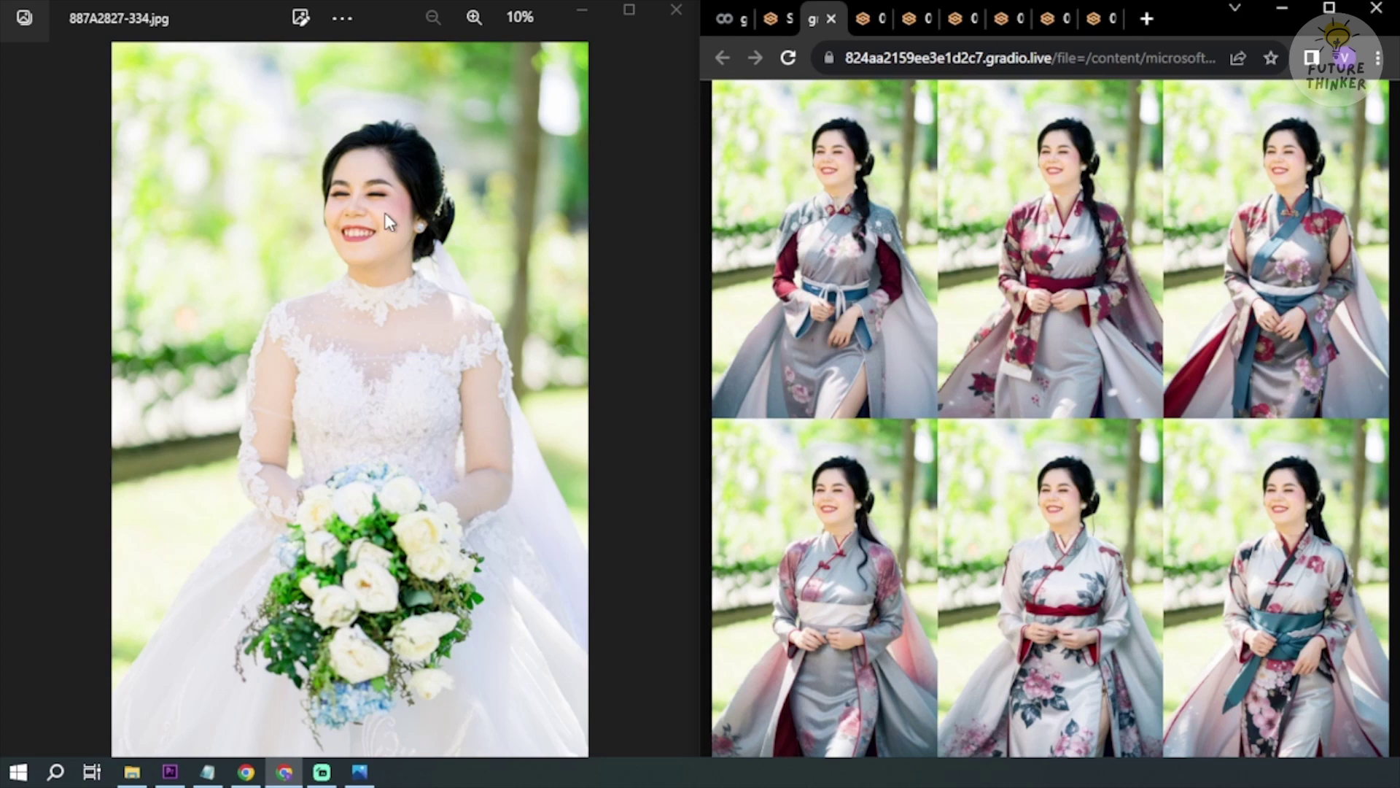
left_click(573, 446)
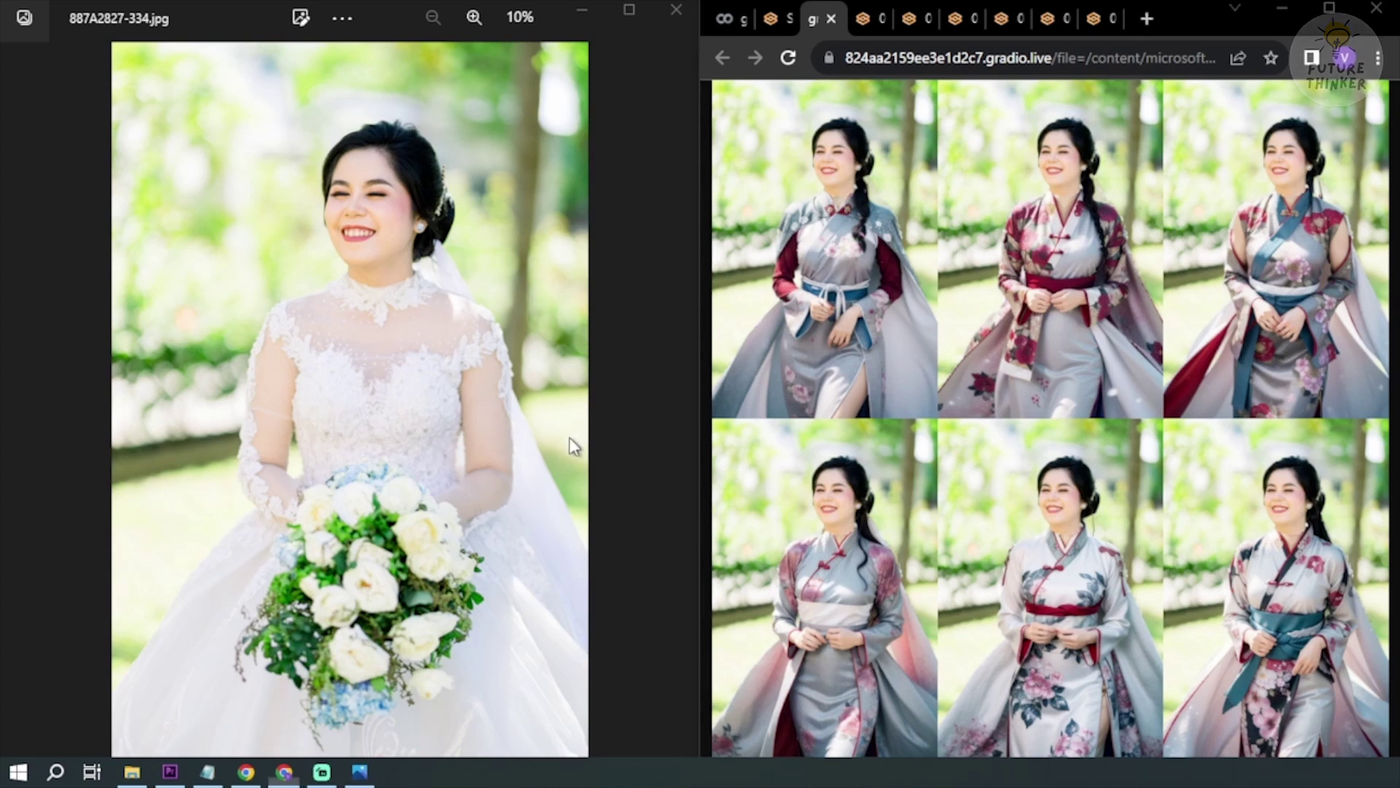